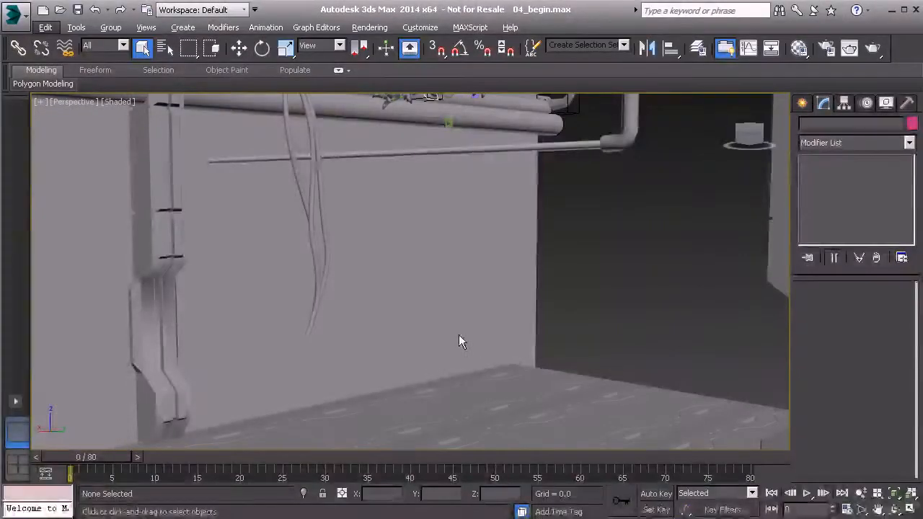
# Step: Go to frame 58 and select the creature's right arm control, Anim_R_Arm01, with the Move tool active
pyautogui.moveTo(99, 459); pyautogui.dragTo(571, 457)
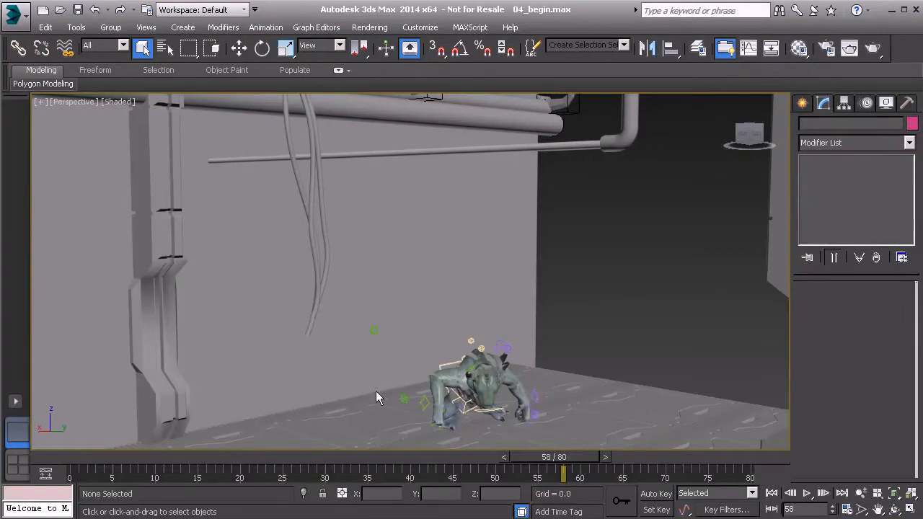
pyautogui.moveTo(567, 460)
pyautogui.mouseDown()
pyautogui.moveTo(497, 453)
pyautogui.moveTo(565, 452)
pyautogui.mouseUp()
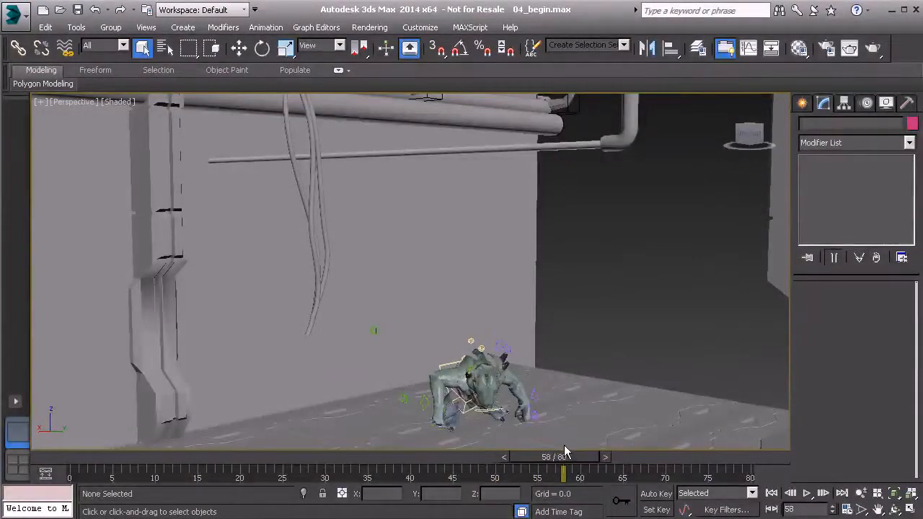
pyautogui.moveTo(445, 368); pyautogui.dragTo(445, 321, button='middle')
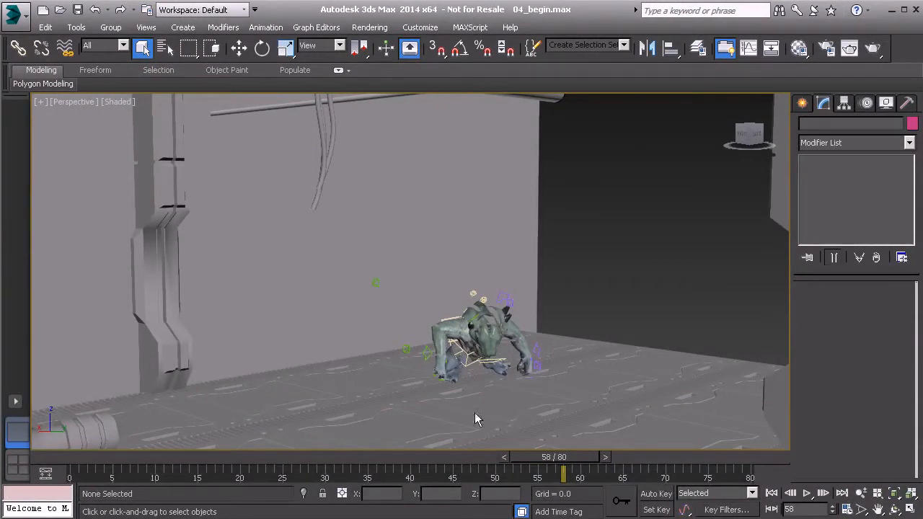
pyautogui.scroll(5, 422, 243)
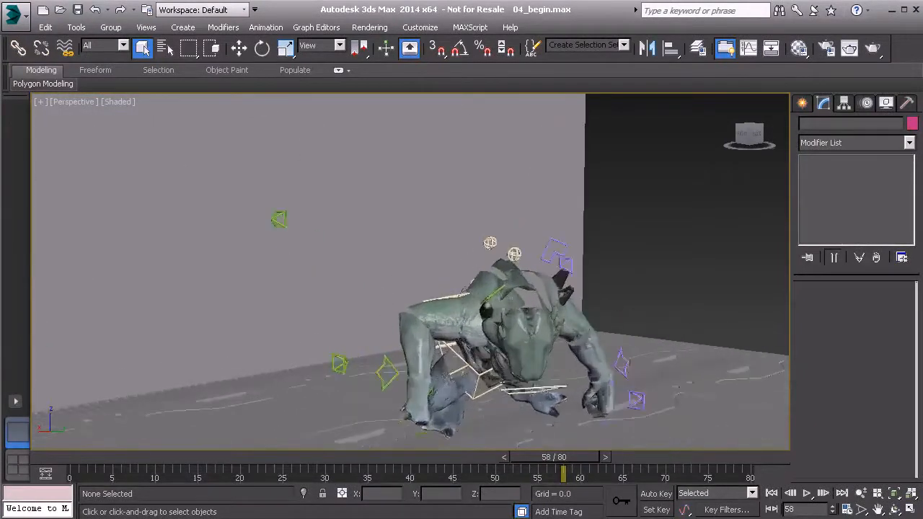
pyautogui.scroll(3, 415, 364)
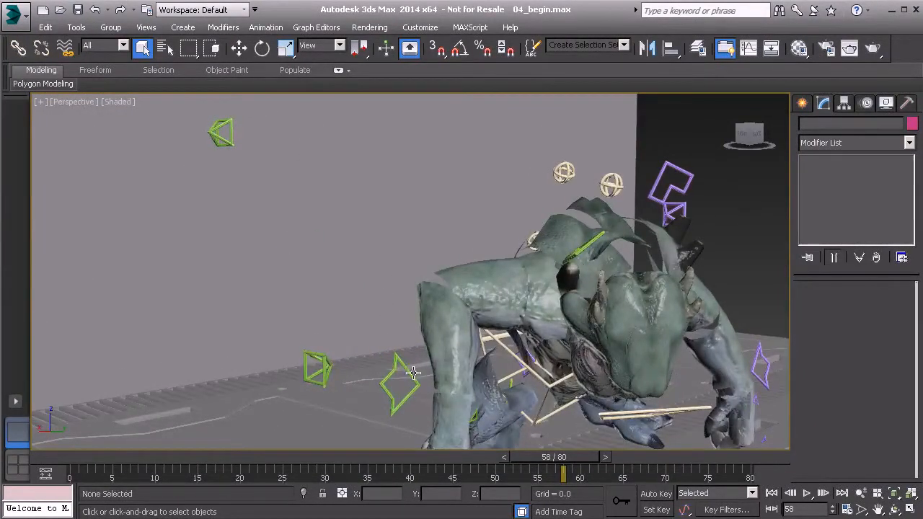
pyautogui.click(409, 374)
pyautogui.moveTo(402, 365); pyautogui.dragTo(365, 348, button='middle')
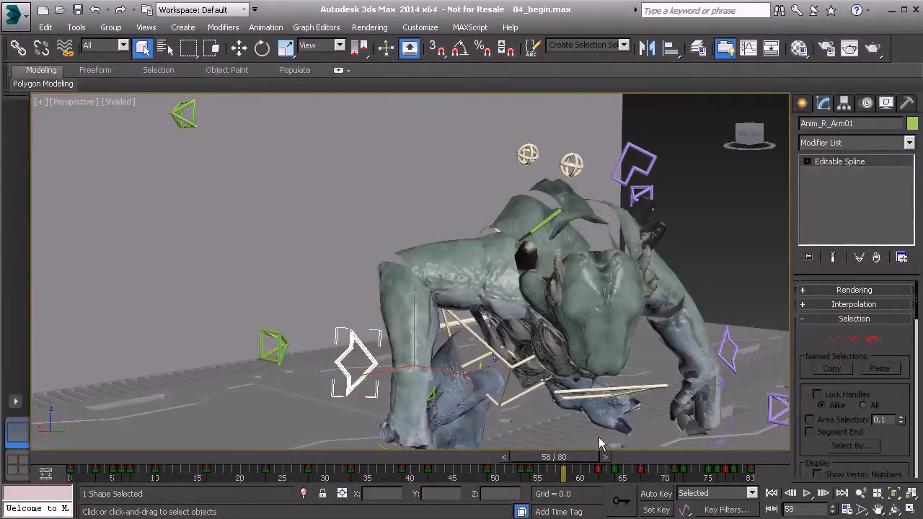
pyautogui.moveTo(346, 342); pyautogui.dragTo(347, 330, button='middle')
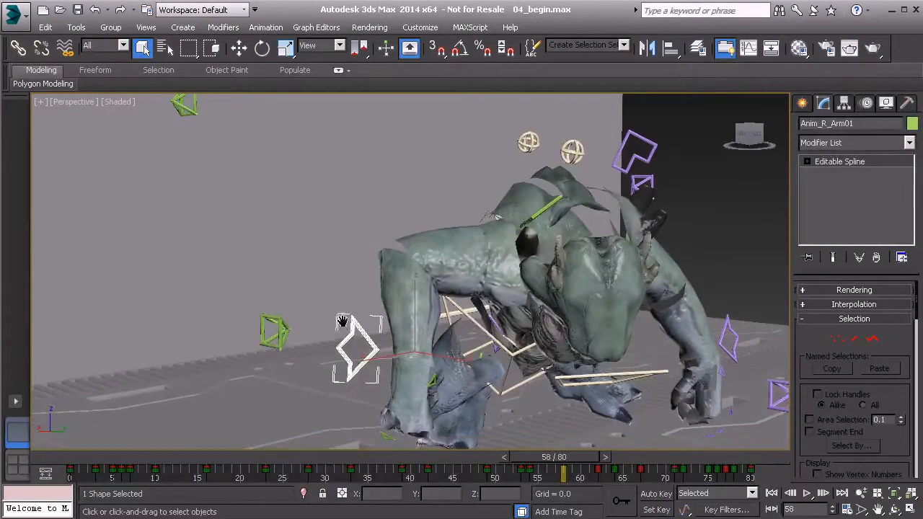
pyautogui.press('w')
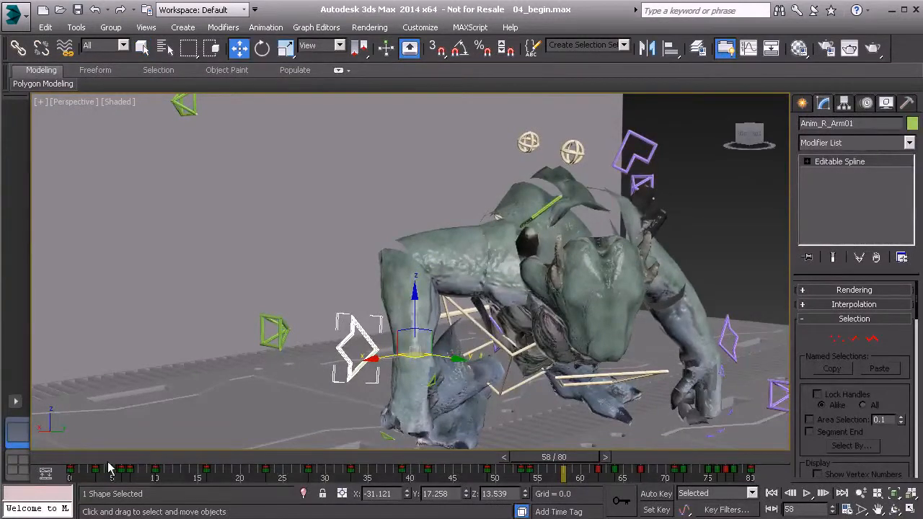
# Step: Try raising the right arm control at frame 58 with the Mini Curve Editor open, and close the editor
pyautogui.click(48, 476)
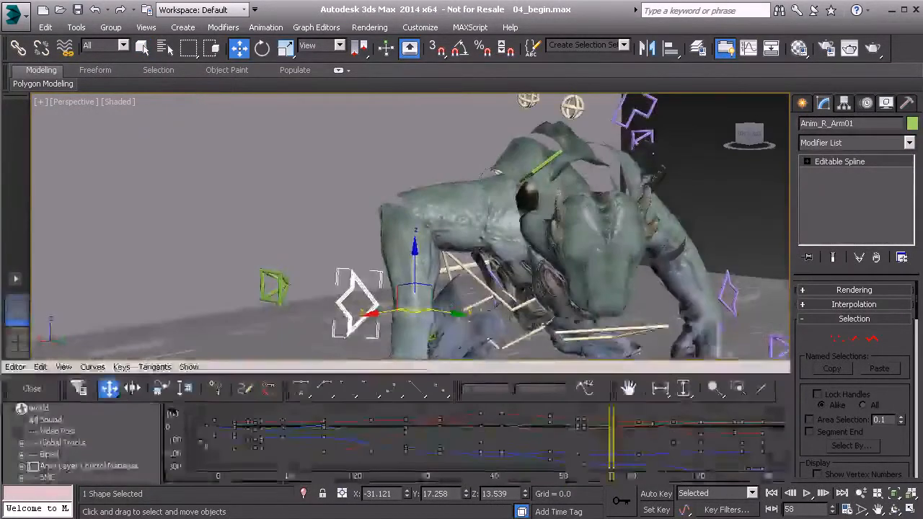
pyautogui.keyDown('alt'); pyautogui.moveTo(307, 241); pyautogui.dragTo(394, 233, button='middle'); pyautogui.keyUp('alt')
pyautogui.moveTo(395, 233); pyautogui.dragTo(378, 160)
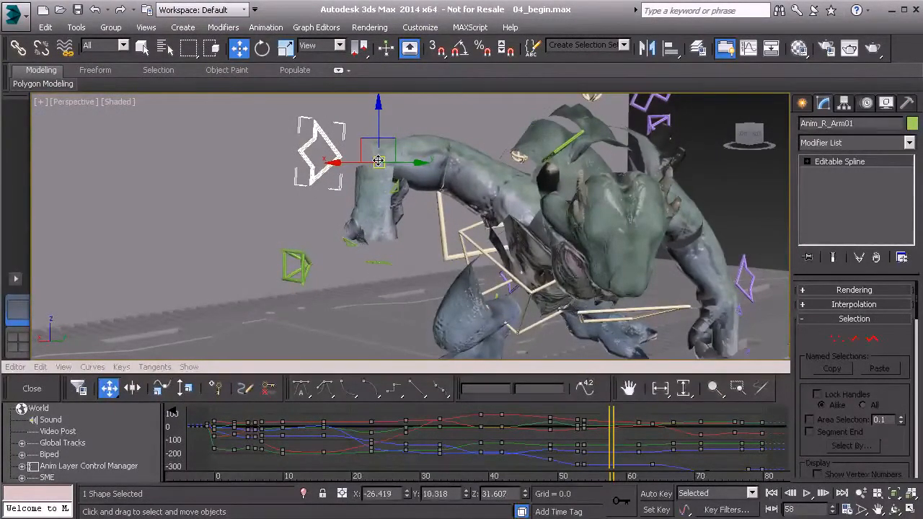
pyautogui.click(45, 388)
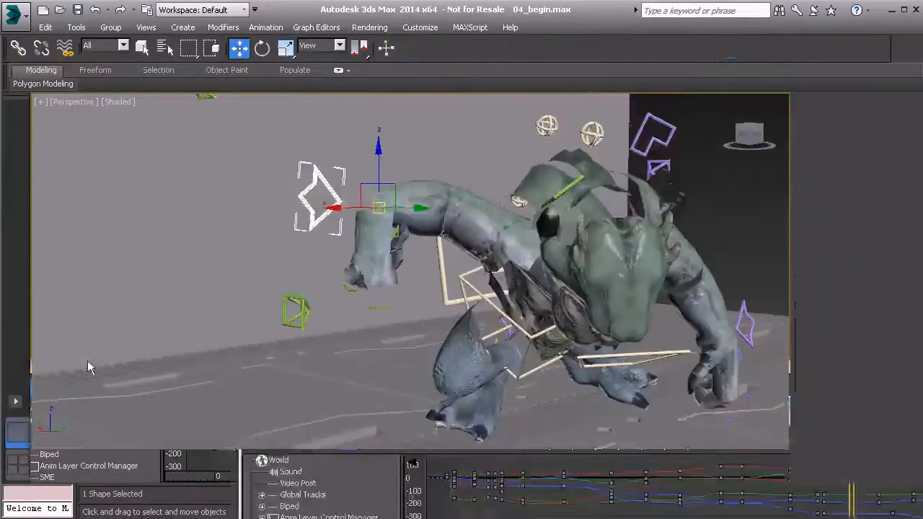
# Step: Go to frame 55 and undo the right arm control's raised position
pyautogui.scroll(-5, 447, 339)
pyautogui.moveTo(554, 456)
pyautogui.mouseDown()
pyautogui.moveTo(481, 456)
pyautogui.moveTo(432, 435)
pyautogui.moveTo(546, 452)
pyautogui.mouseUp()
pyautogui.press('w')
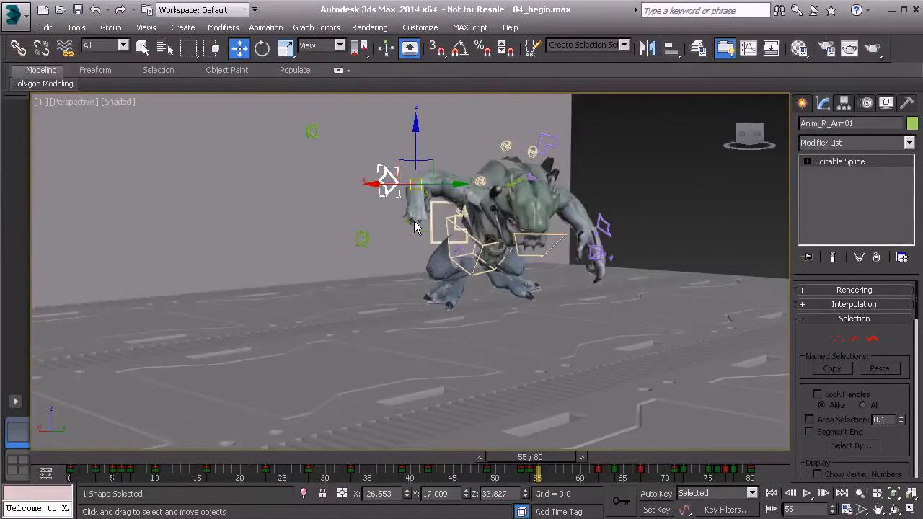
pyautogui.hotkey('ctrl', 'z')
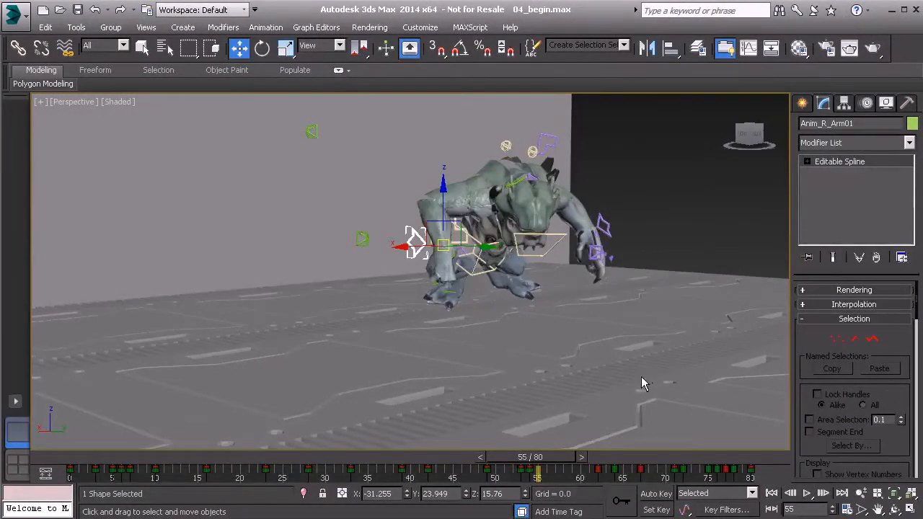
# Step: Turn on Set Key mode, try raising the right arm control at frame 56 without keying it, and scrub to frame 58
pyautogui.click(655, 510)
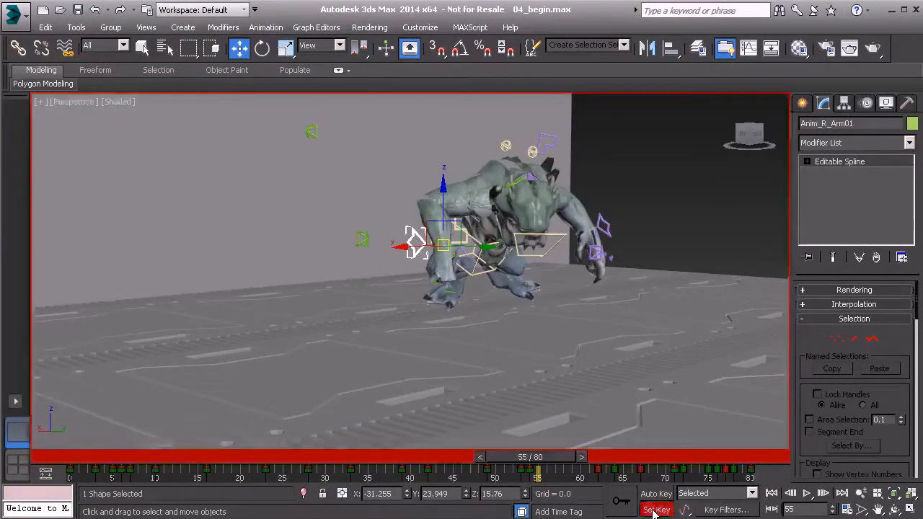
pyautogui.moveTo(560, 456); pyautogui.dragTo(546, 476)
pyautogui.press('w')
pyautogui.moveTo(433, 240); pyautogui.dragTo(403, 193)
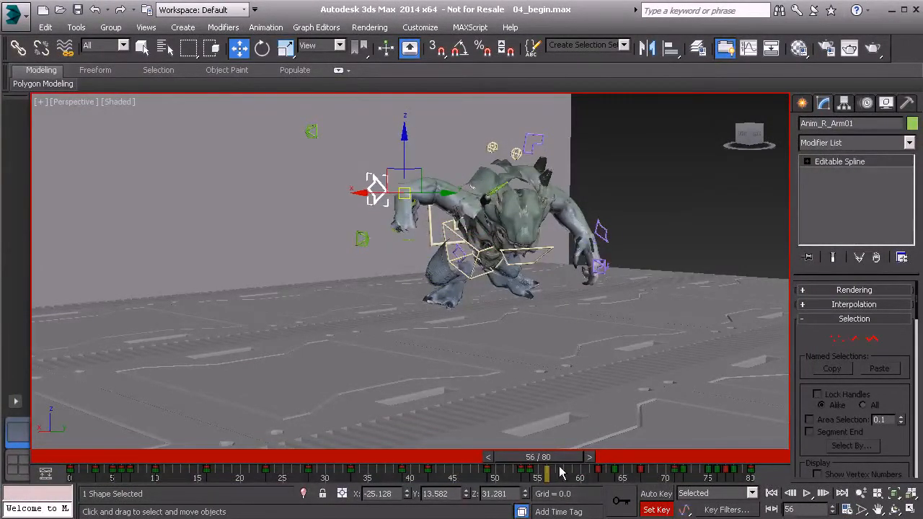
pyautogui.moveTo(546, 465)
pyautogui.mouseDown()
pyautogui.moveTo(582, 467)
pyautogui.moveTo(563, 468)
pyautogui.mouseUp()
pyautogui.press('w')
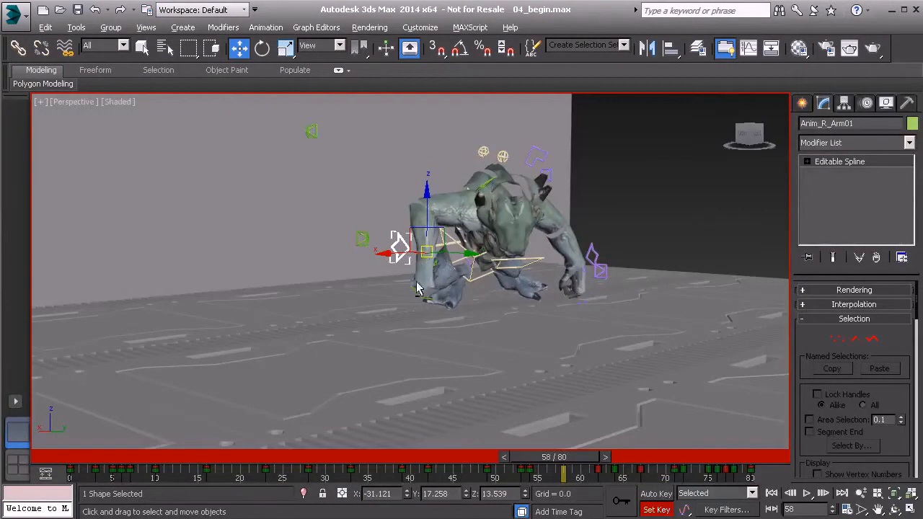
# Step: At frame 55, lower the right arm control so the creature's hand reaches toward the floor
pyautogui.scroll(5, 425, 260)
pyautogui.moveTo(426, 259); pyautogui.dragTo(438, 266, button='middle')
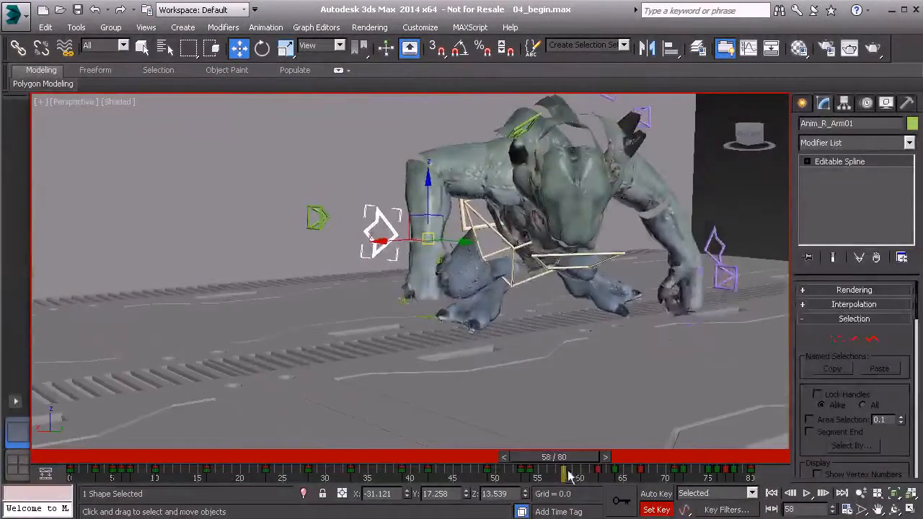
pyautogui.moveTo(577, 457); pyautogui.dragTo(554, 457)
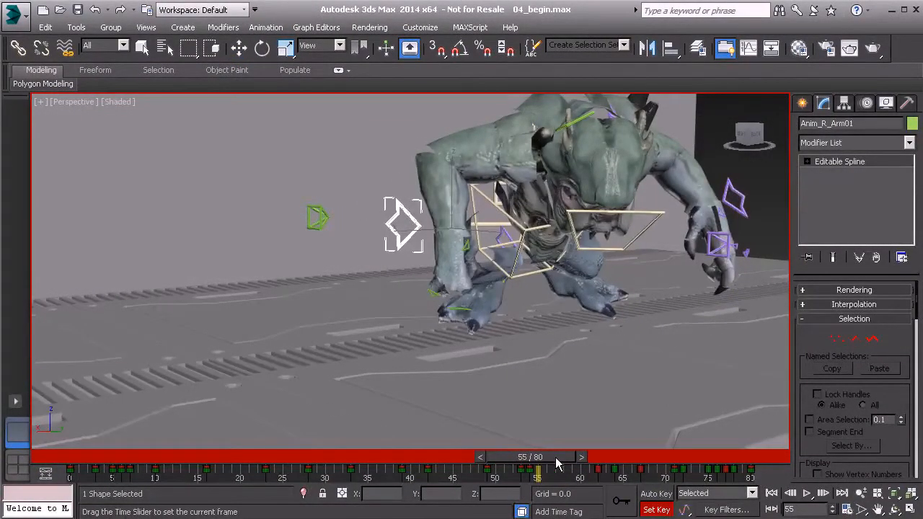
pyautogui.press('w')
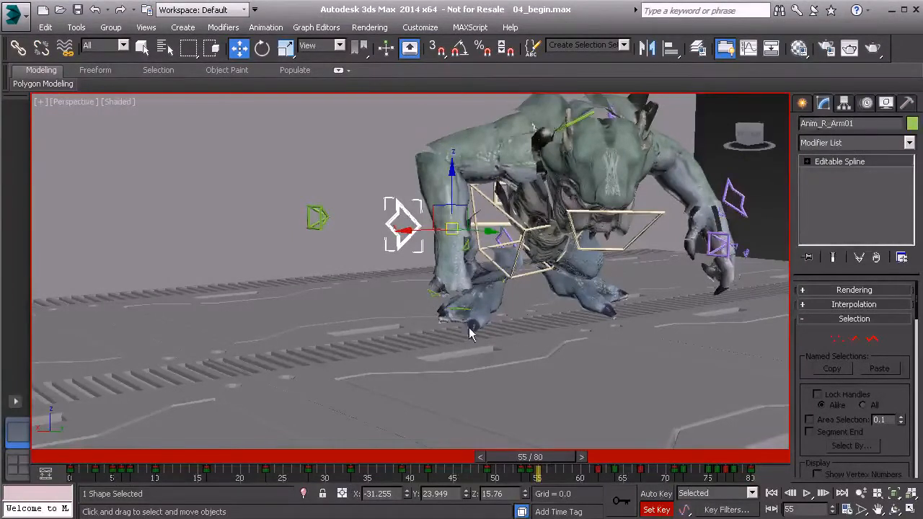
pyautogui.moveTo(494, 332); pyautogui.dragTo(453, 344, button='middle')
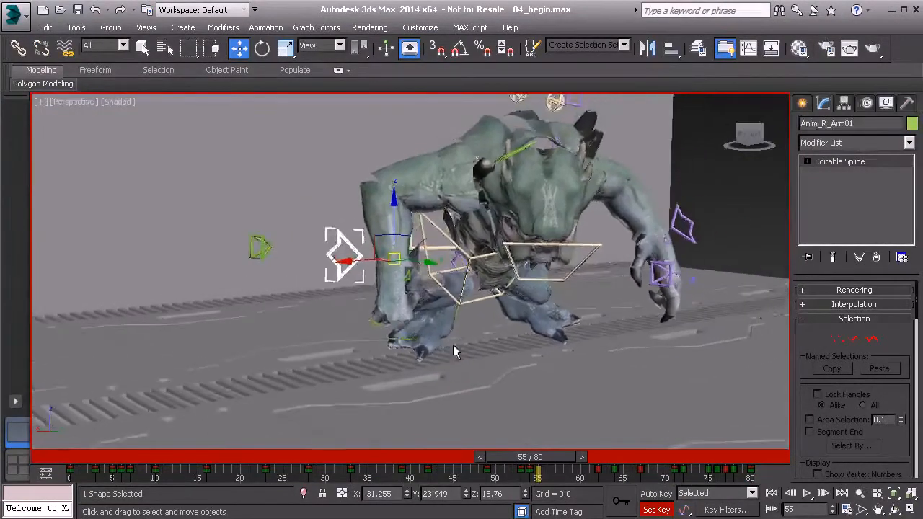
pyautogui.moveTo(552, 469)
pyautogui.mouseDown()
pyautogui.moveTo(492, 469)
pyautogui.moveTo(552, 474)
pyautogui.mouseUp()
pyautogui.press('w')
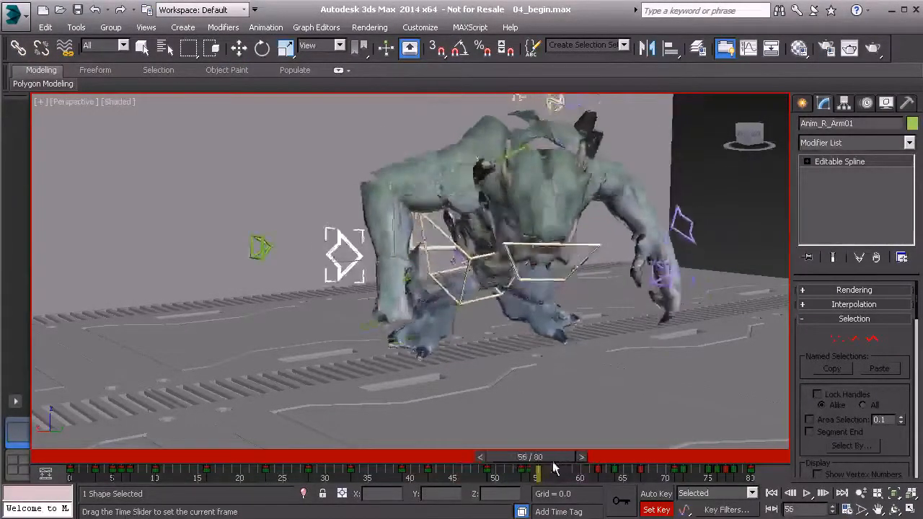
pyautogui.moveTo(395, 258); pyautogui.dragTo(417, 319)
# Step: Refine the right arm control's position to plant the hand on the floor, at about X -37.2, Y 24.3, Z 4.9
pyautogui.keyDown('alt'); pyautogui.moveTo(417, 320); pyautogui.dragTo(512, 348, button='middle'); pyautogui.keyUp('alt')
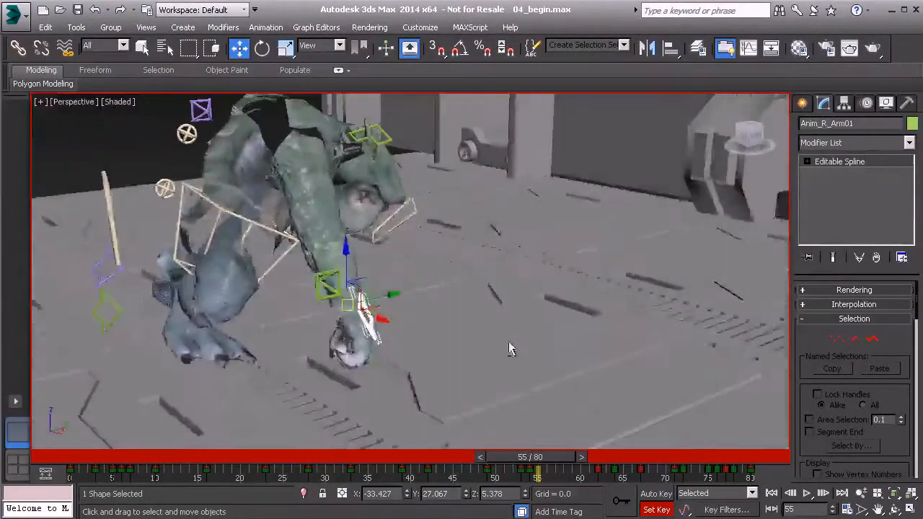
pyautogui.scroll(3, 511, 348)
pyautogui.keyDown('alt'); pyautogui.moveTo(404, 303); pyautogui.dragTo(365, 331, button='middle'); pyautogui.keyUp('alt')
pyautogui.keyDown('alt'); pyautogui.moveTo(374, 297); pyautogui.dragTo(442, 294, button='middle'); pyautogui.keyUp('alt')
pyautogui.scroll(-6, 466, 334)
pyautogui.scroll(4, 452, 230)
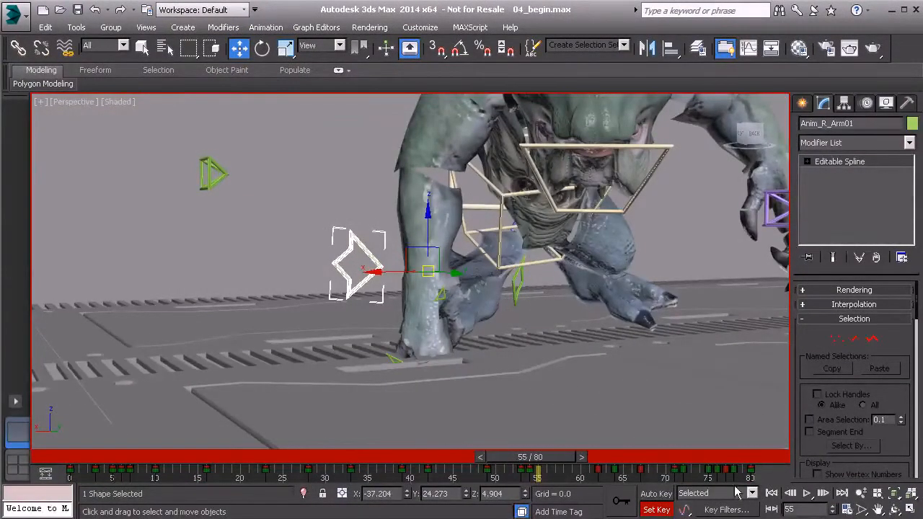
# Step: Review the Set Key filters, toggling All on and off and leaving Position, Rotation and Custom Attributes enabled
pyautogui.click(725, 510)
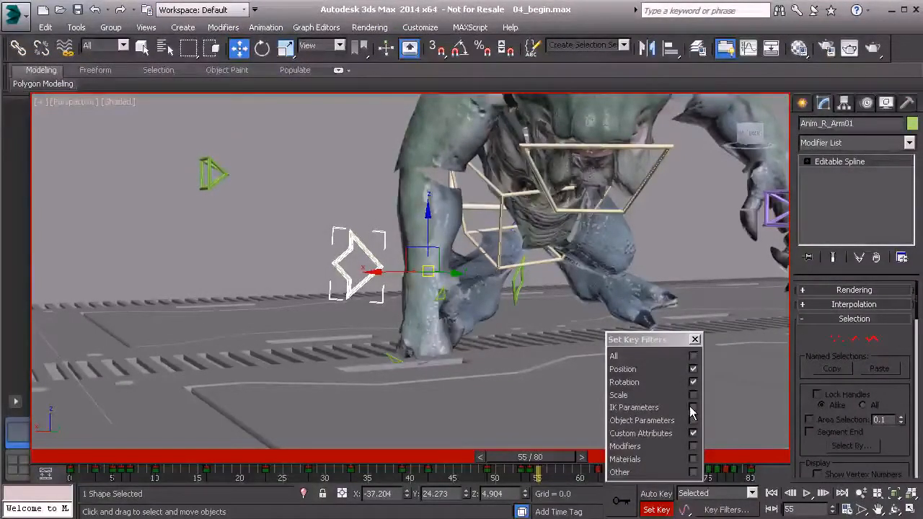
pyautogui.click(693, 381)
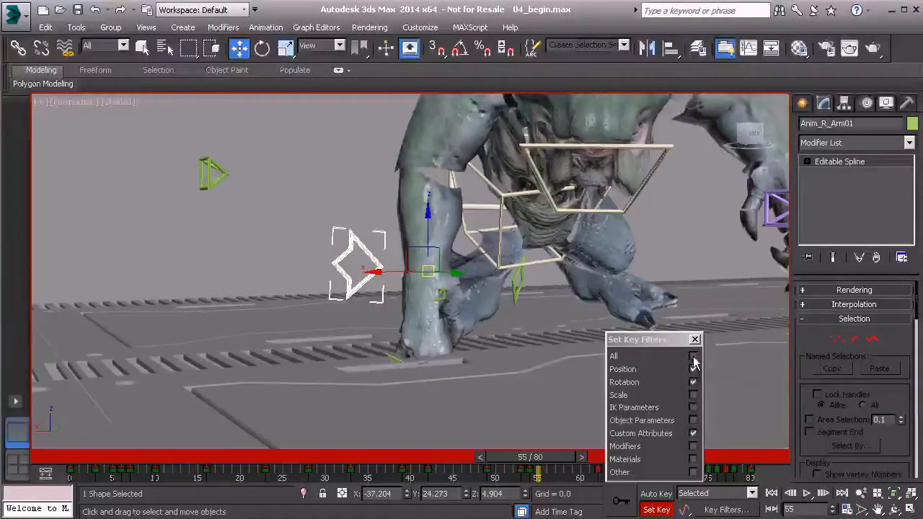
pyautogui.click(693, 356)
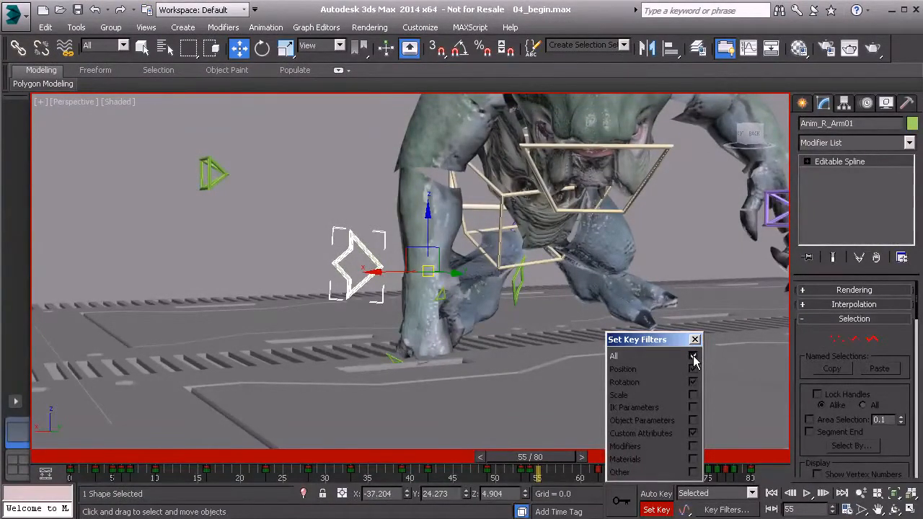
pyautogui.click(693, 357)
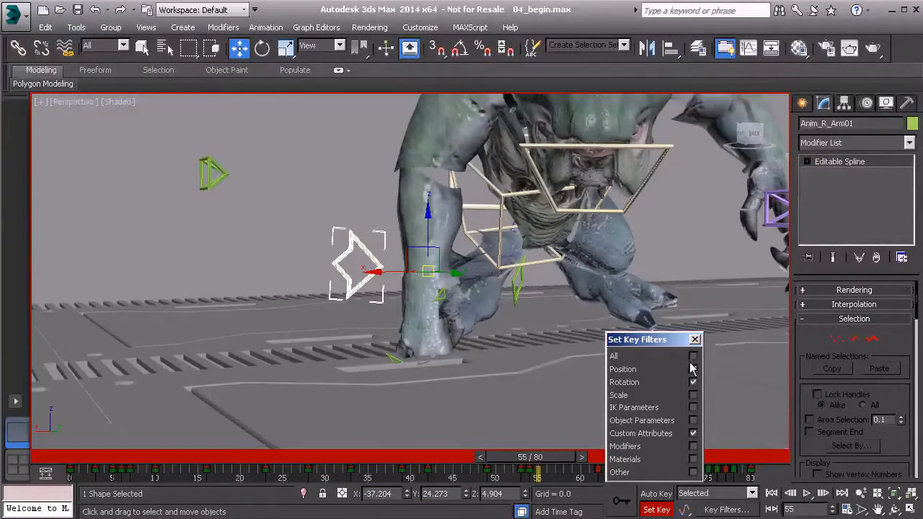
pyautogui.click(692, 382)
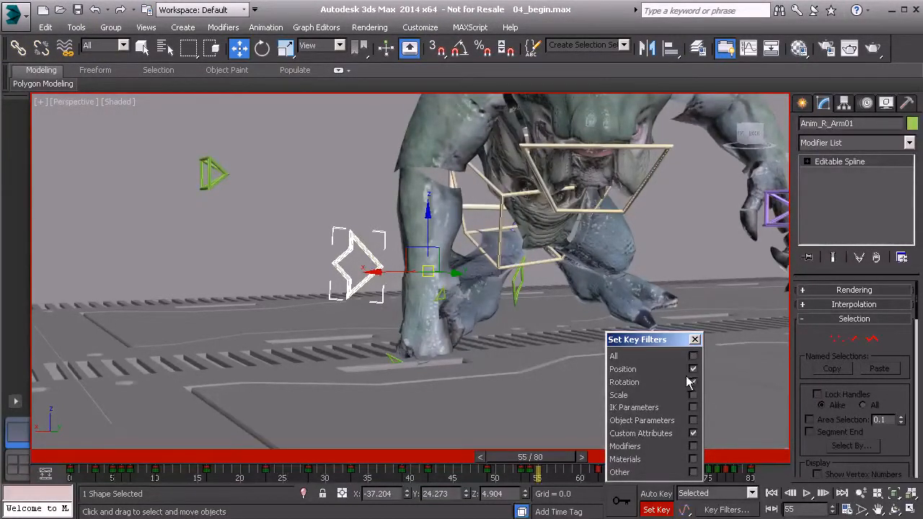
pyautogui.click(693, 433)
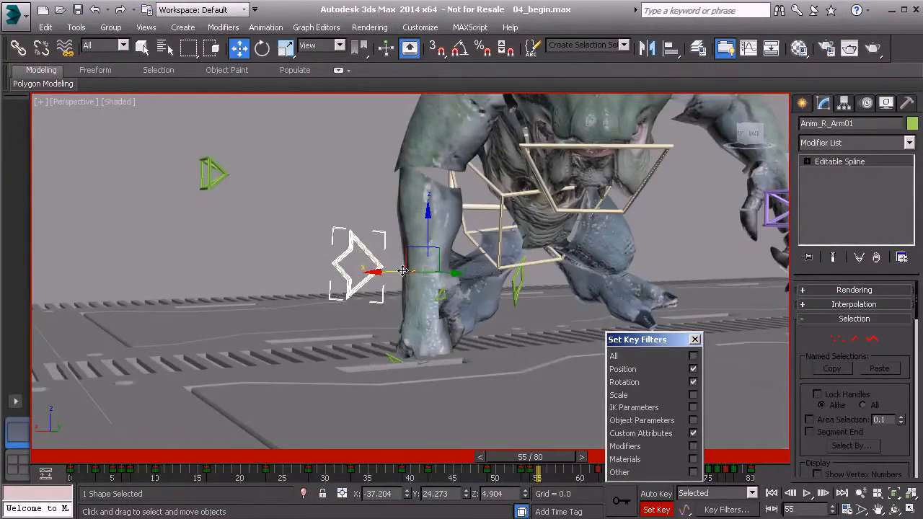
pyautogui.click(694, 339)
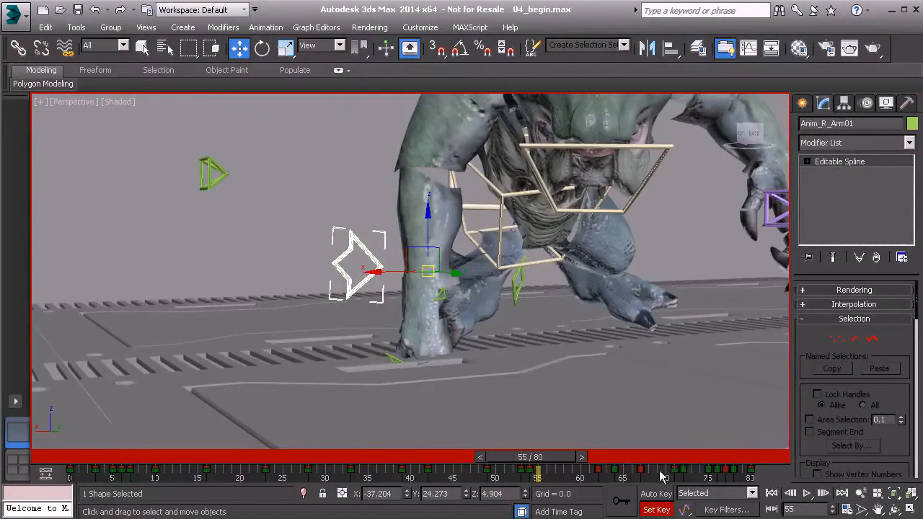
# Step: Set a key for the planted right arm pose at frame 55 and scrub the timeline to check it
pyautogui.moveTo(553, 459)
pyautogui.mouseDown()
pyautogui.moveTo(574, 462)
pyautogui.moveTo(555, 463)
pyautogui.mouseUp()
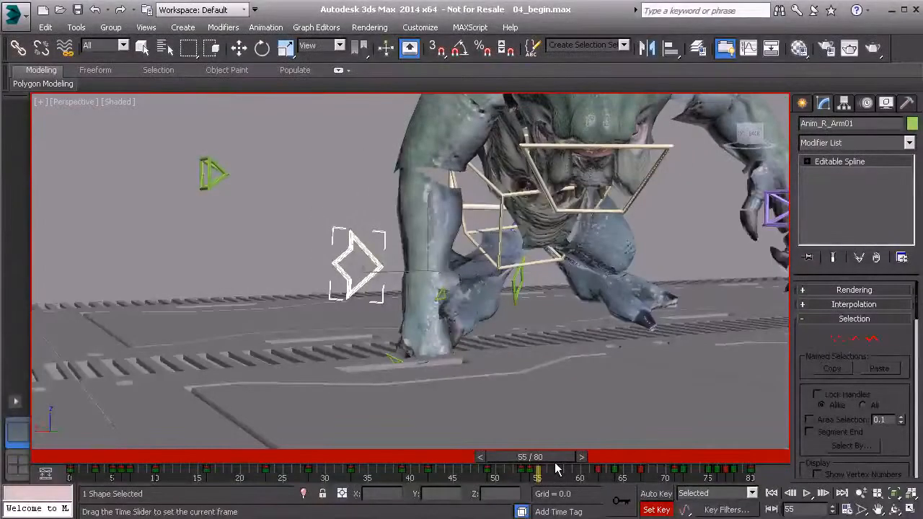
pyautogui.press('w')
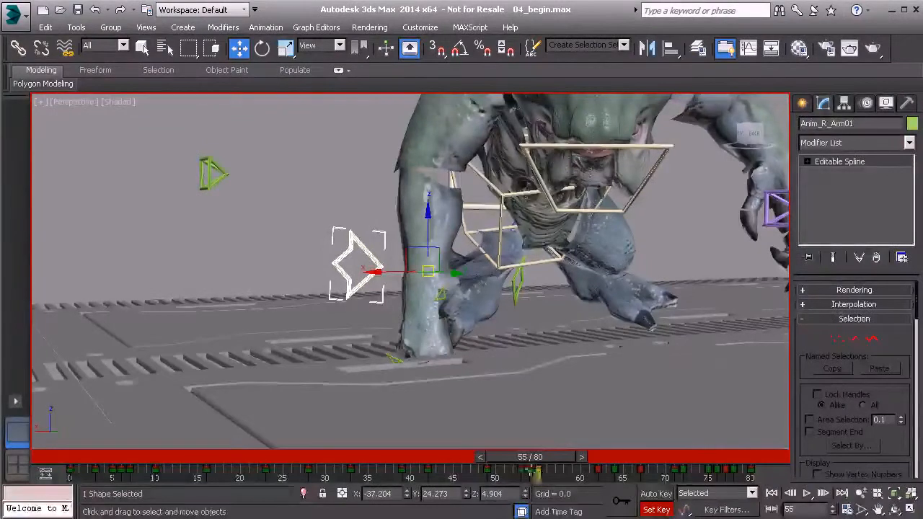
pyautogui.moveTo(564, 459)
pyautogui.mouseDown()
pyautogui.moveTo(549, 463)
pyautogui.moveTo(561, 469)
pyautogui.mouseUp()
pyautogui.press('w')
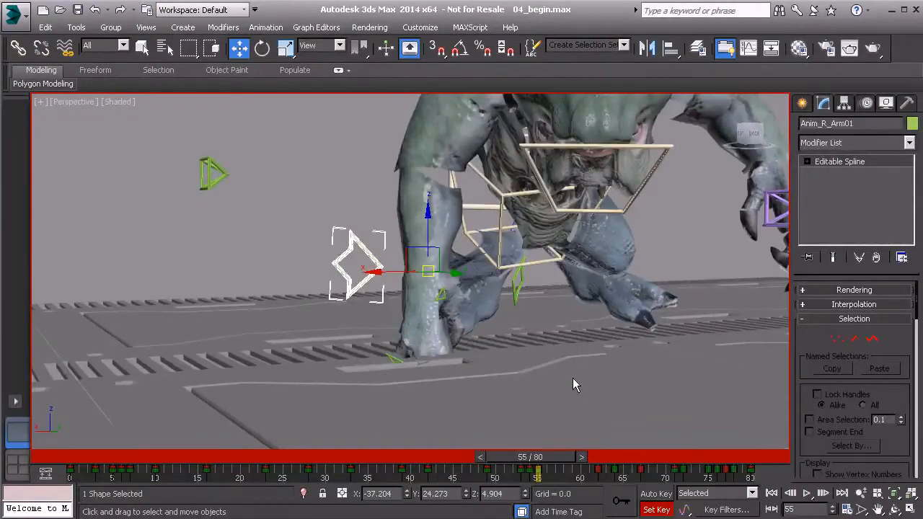
# Step: Go to frame 62 and delete the right arm control's key there
pyautogui.moveTo(550, 458); pyautogui.dragTo(542, 457)
pyautogui.moveTo(556, 473); pyautogui.dragTo(604, 485)
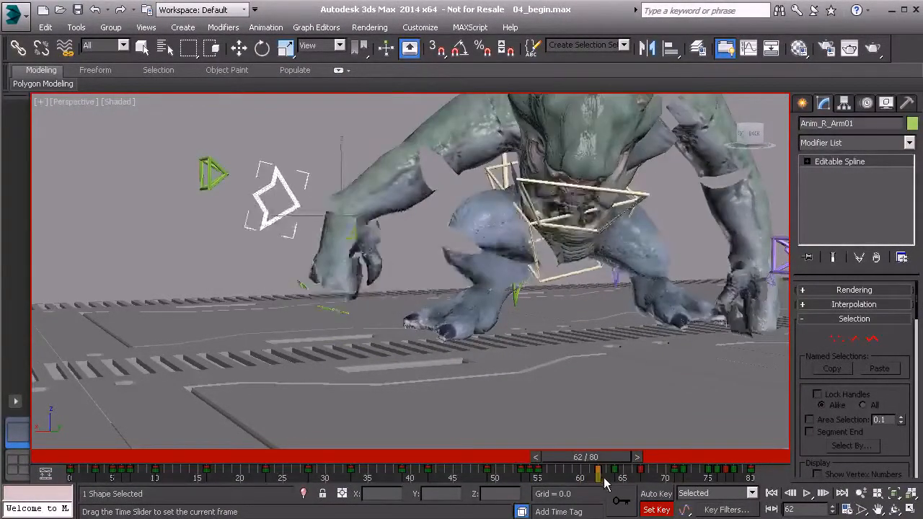
pyautogui.press('w')
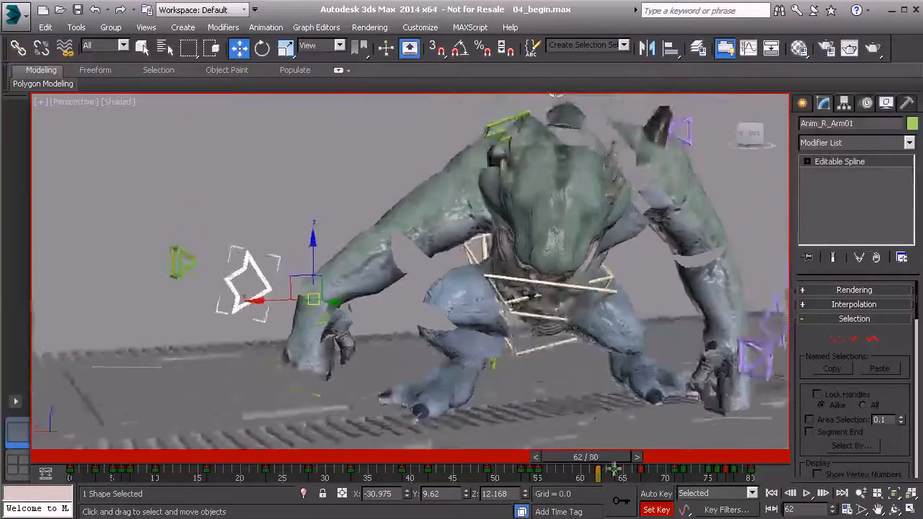
pyautogui.moveTo(614, 469)
pyautogui.mouseDown()
pyautogui.moveTo(557, 450)
pyautogui.moveTo(612, 462)
pyautogui.mouseUp()
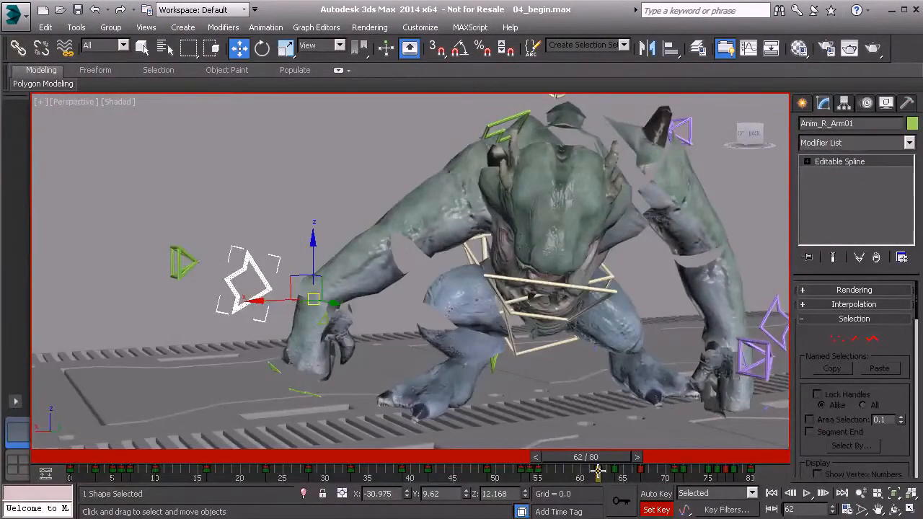
pyautogui.click(599, 470)
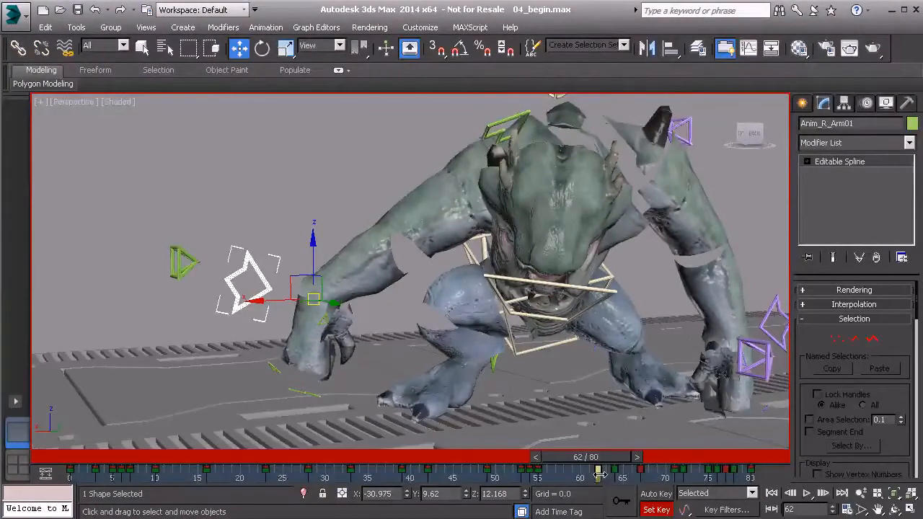
pyautogui.moveTo(567, 478); pyautogui.dragTo(684, 488)
pyautogui.click(557, 475)
pyautogui.moveTo(599, 476); pyautogui.dragTo(593, 472)
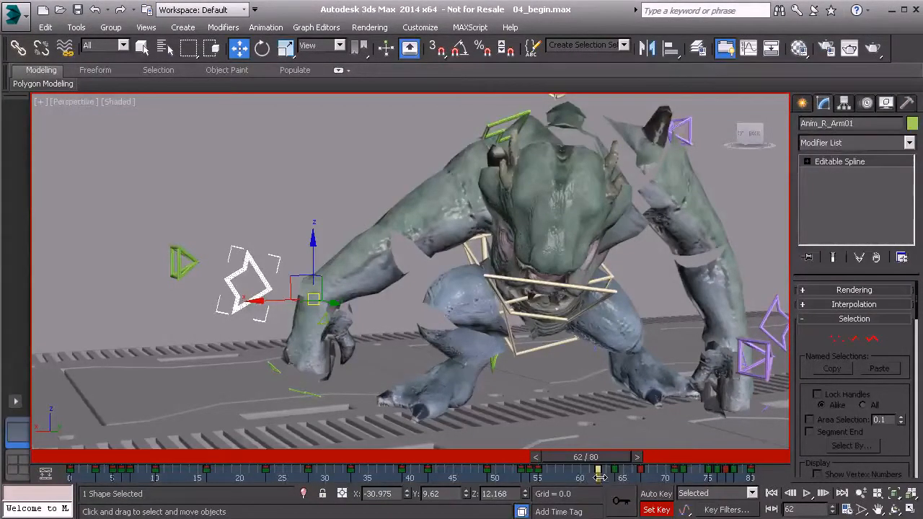
pyautogui.press('Delete')
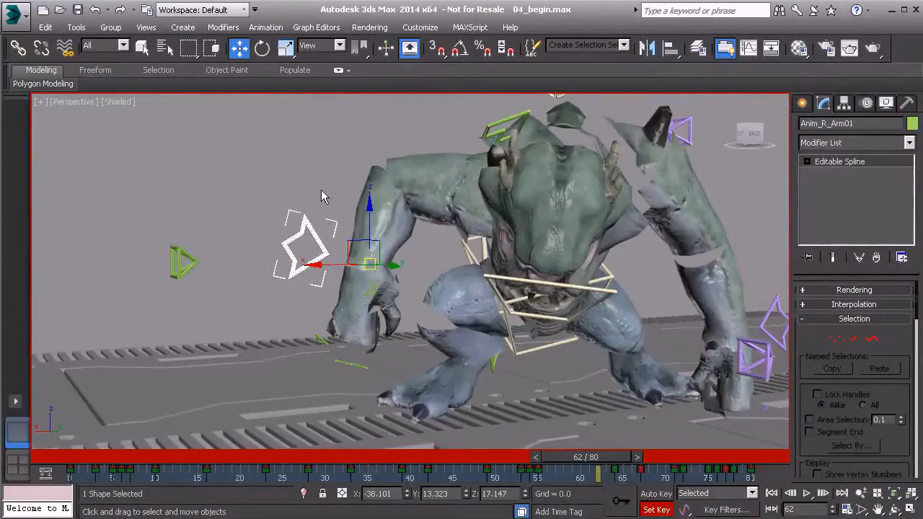
# Step: Try deleting all of the right arm control's animation, scrub to frame 63 to check, and undo the deletion
pyautogui.rightClick(249, 190)
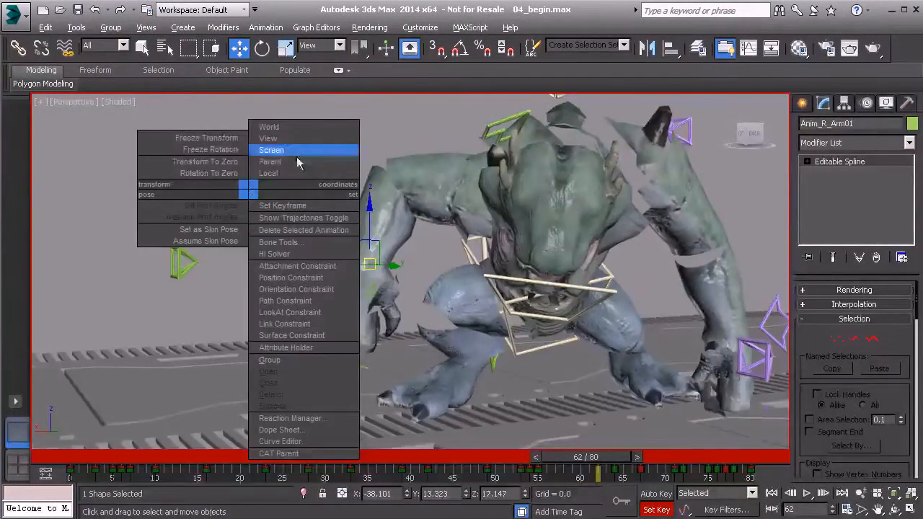
pyautogui.click(292, 231)
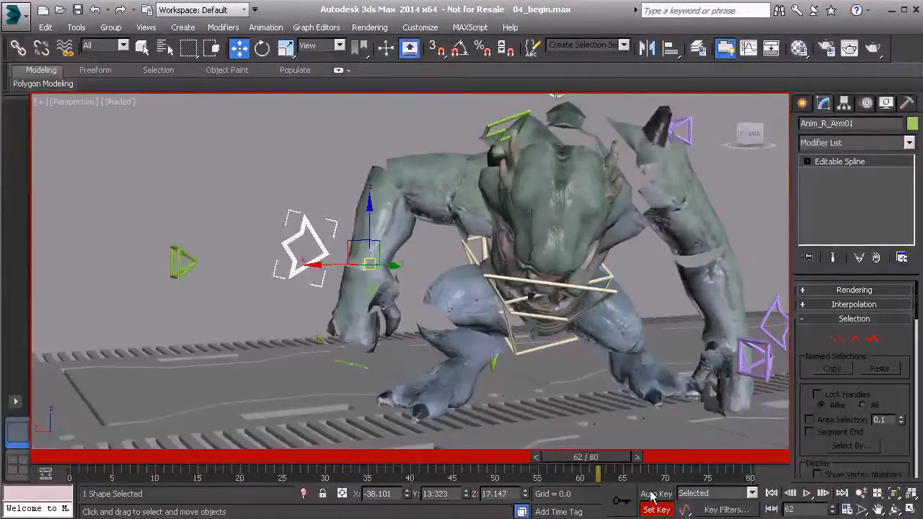
pyautogui.moveTo(605, 457)
pyautogui.mouseDown()
pyautogui.moveTo(528, 456)
pyautogui.moveTo(596, 457)
pyautogui.mouseUp()
pyautogui.press('w')
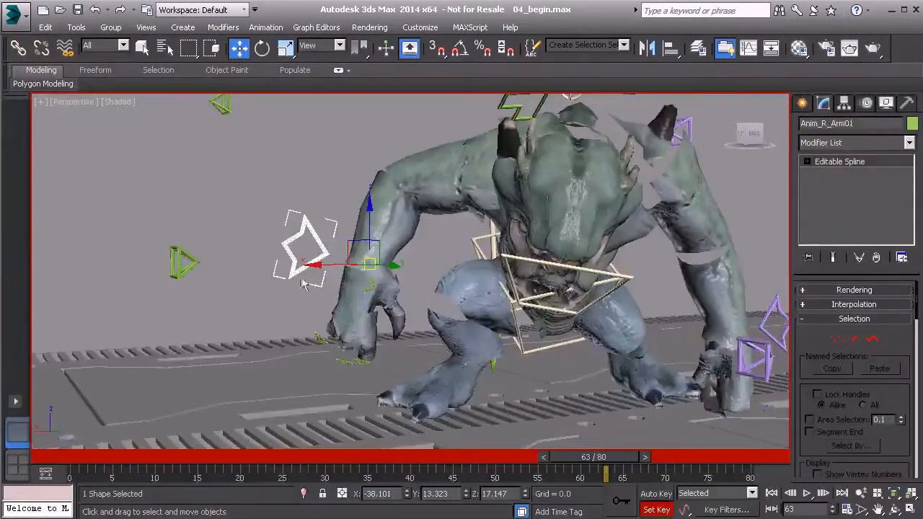
pyautogui.hotkey('ctrl', 'z')
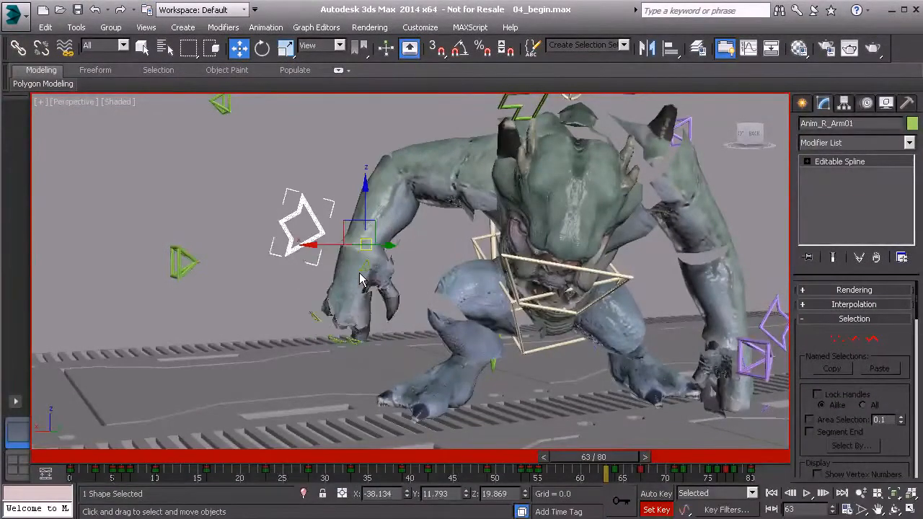
# Step: Scrub between frames 55 and 60 to examine how far the right hand drifts from its planted pose
pyautogui.moveTo(619, 459); pyautogui.dragTo(602, 484)
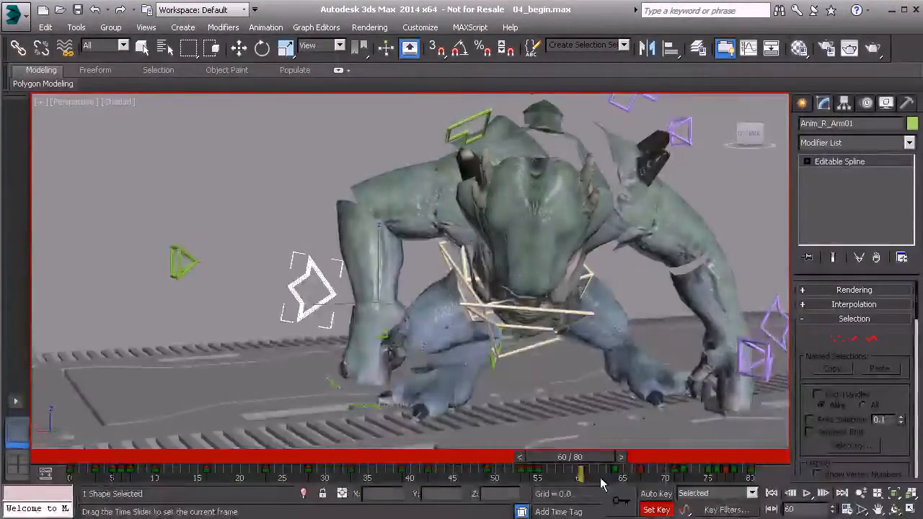
pyautogui.press('w')
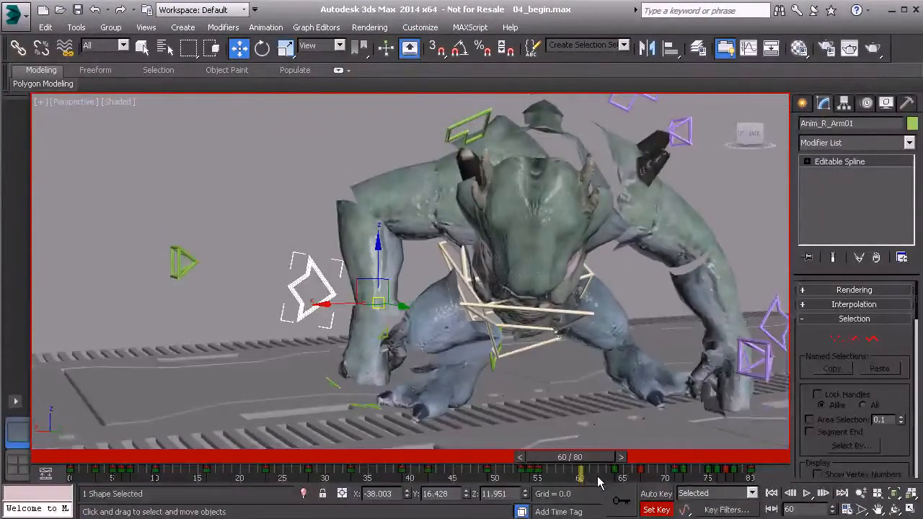
pyautogui.moveTo(595, 459); pyautogui.dragTo(559, 462)
pyautogui.press('w')
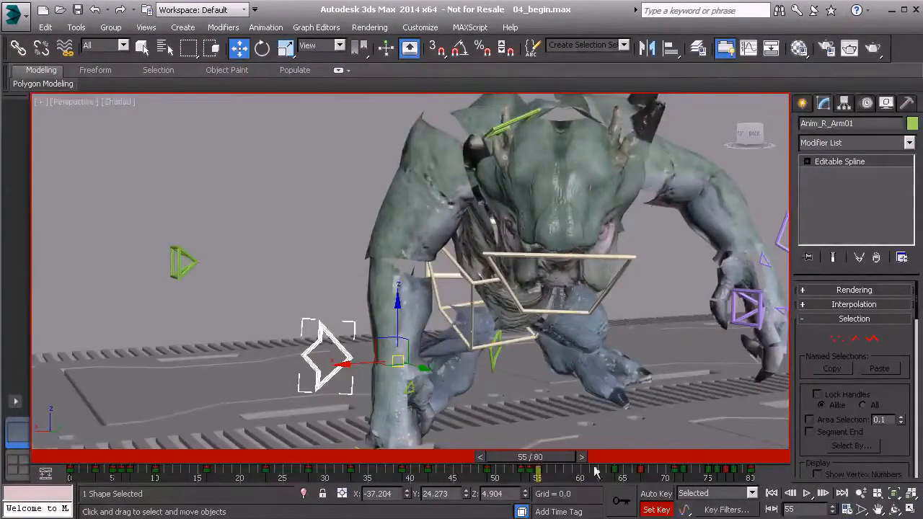
pyautogui.moveTo(556, 467); pyautogui.dragTo(584, 470)
pyautogui.press('w')
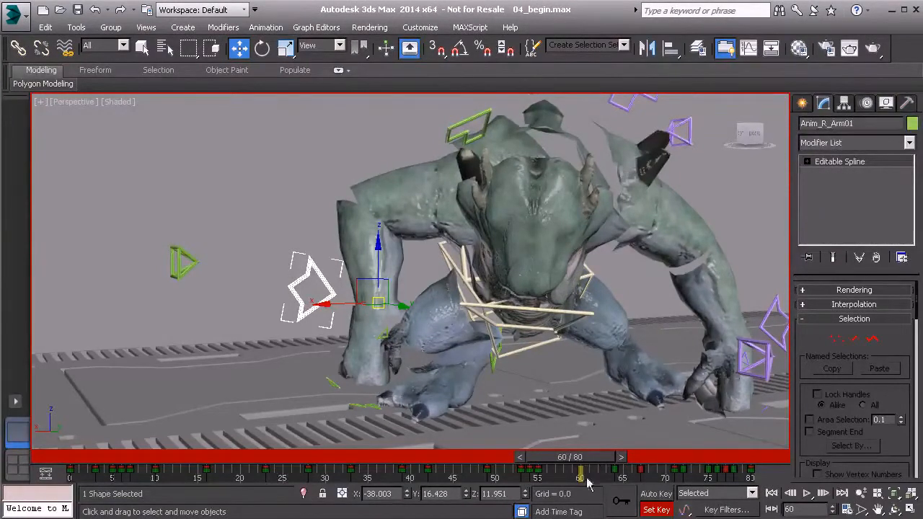
# Step: With Auto Key on, copy the right arm control's position and rotation keys from frame 55 to frame 60, excluding scale, and scrub to check
pyautogui.press('n')
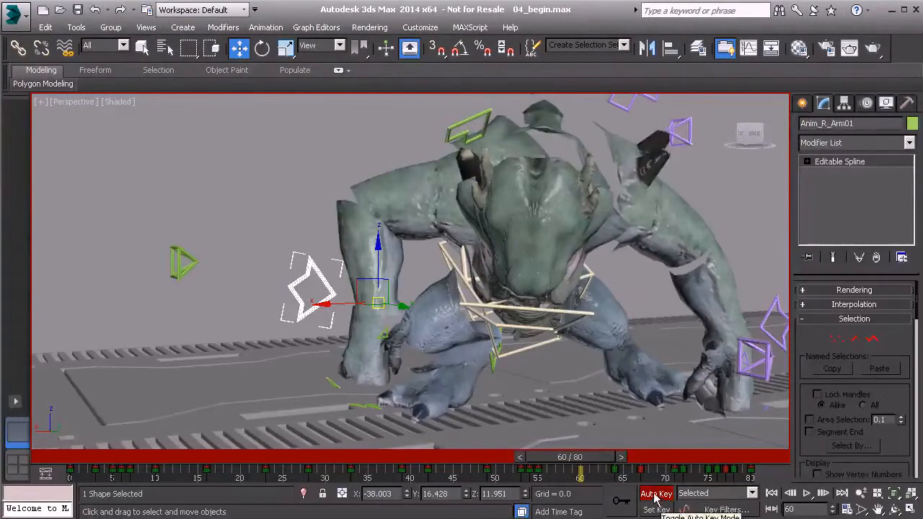
pyautogui.moveTo(597, 461)
pyautogui.mouseDown()
pyautogui.moveTo(538, 467)
pyautogui.moveTo(584, 469)
pyautogui.mouseUp()
pyautogui.press('w')
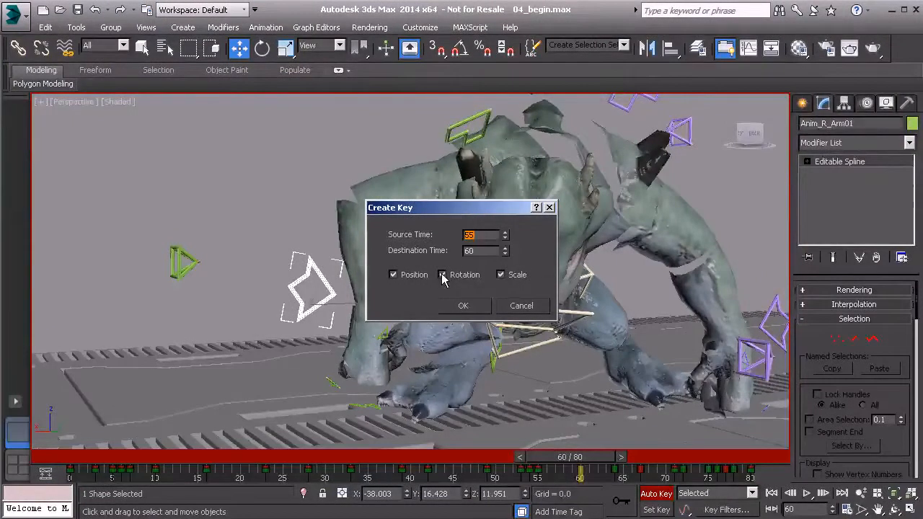
pyautogui.click(503, 275)
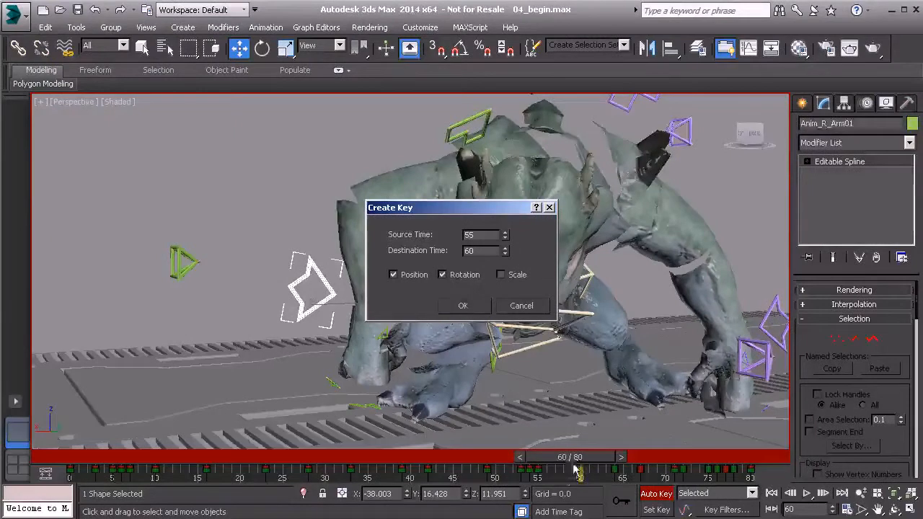
pyautogui.doubleClick(474, 235)
pyautogui.write('55')
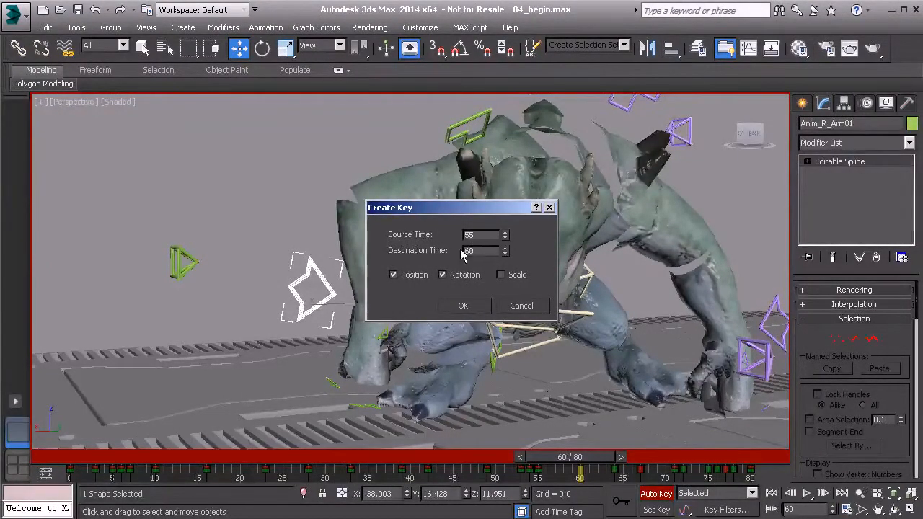
pyautogui.click(465, 307)
pyautogui.moveTo(581, 459)
pyautogui.mouseDown()
pyautogui.moveTo(537, 461)
pyautogui.moveTo(662, 471)
pyautogui.moveTo(525, 471)
pyautogui.moveTo(574, 470)
pyautogui.mouseUp()
pyautogui.press('w')
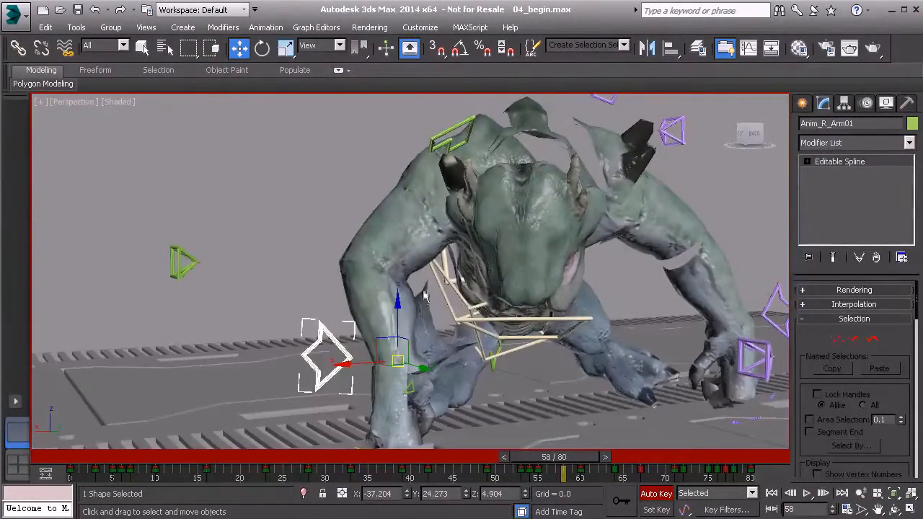
# Step: At frame 58, try moving the right arm control in Auto Key mode, undo the move and switch to Set Key mode
pyautogui.click(656, 509)
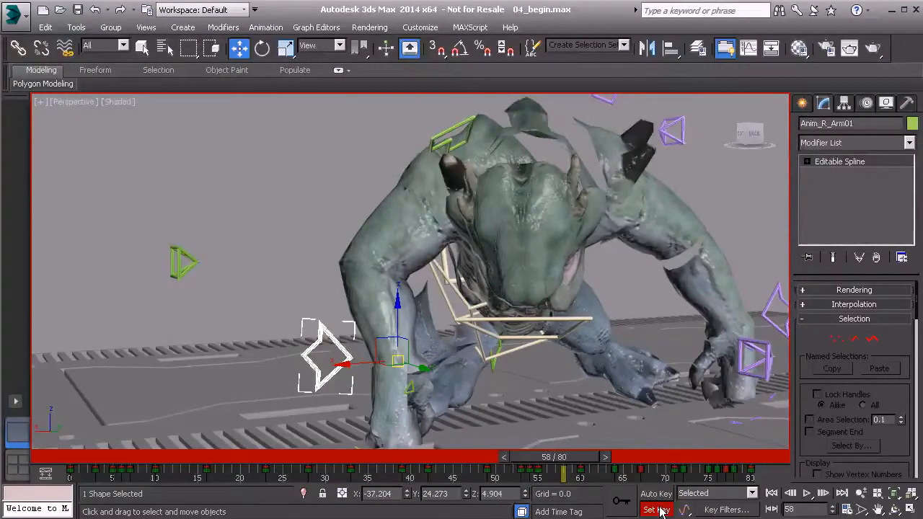
pyautogui.click(656, 494)
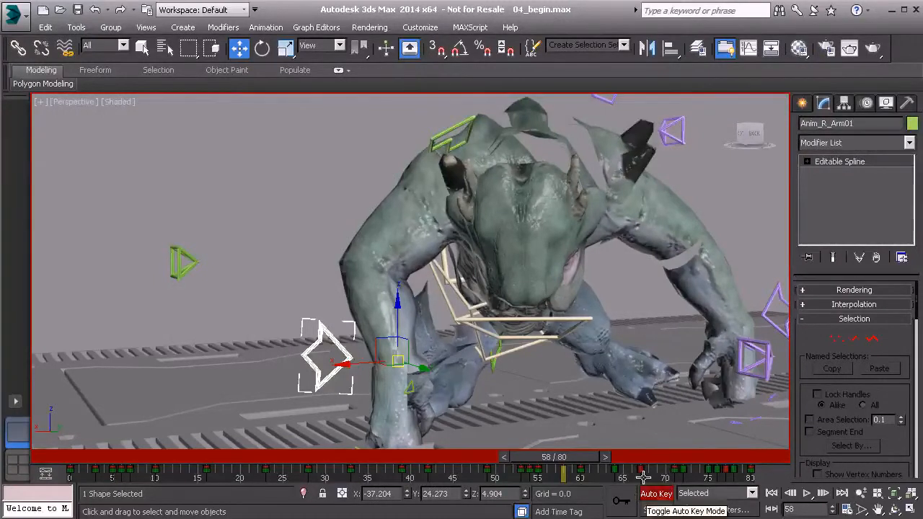
pyautogui.moveTo(397, 361); pyautogui.dragTo(310, 261)
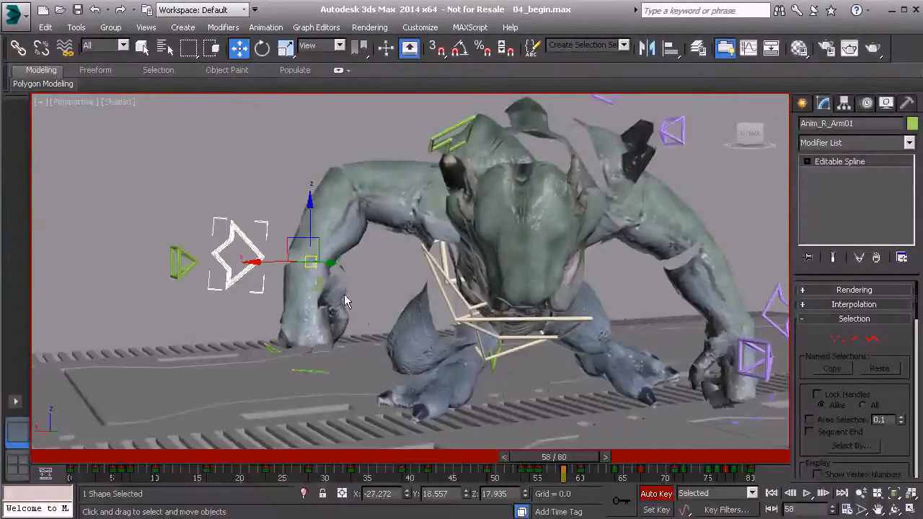
pyautogui.hotkey('ctrl', 'z')
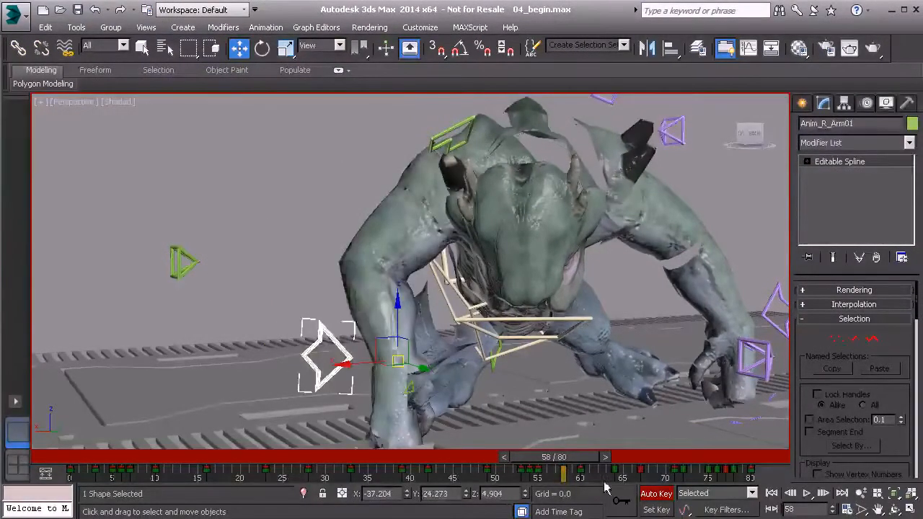
pyautogui.click(665, 511)
# Step: Try raising the right arm control at frame 58 to about X -26.5, Y 18.1, Z 19.7 and setting a key, and undo it
pyautogui.moveTo(398, 361); pyautogui.dragTo(302, 249)
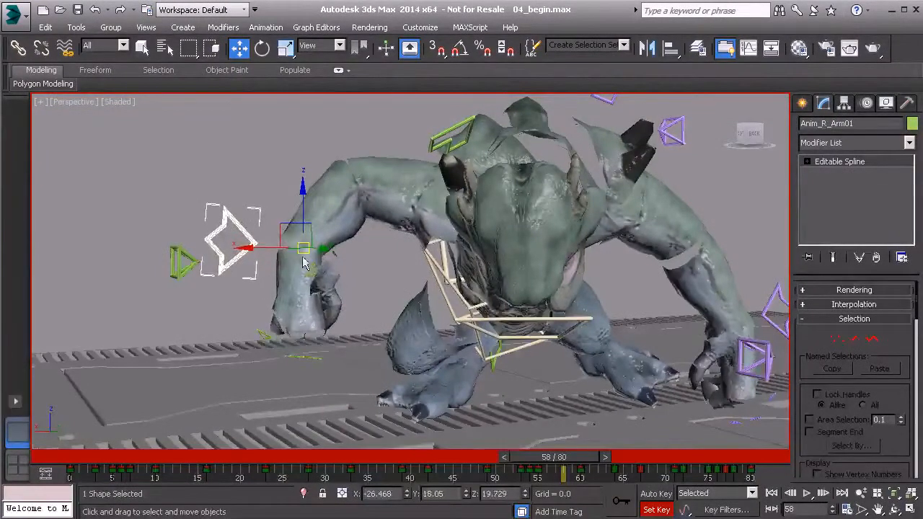
pyautogui.click(629, 507)
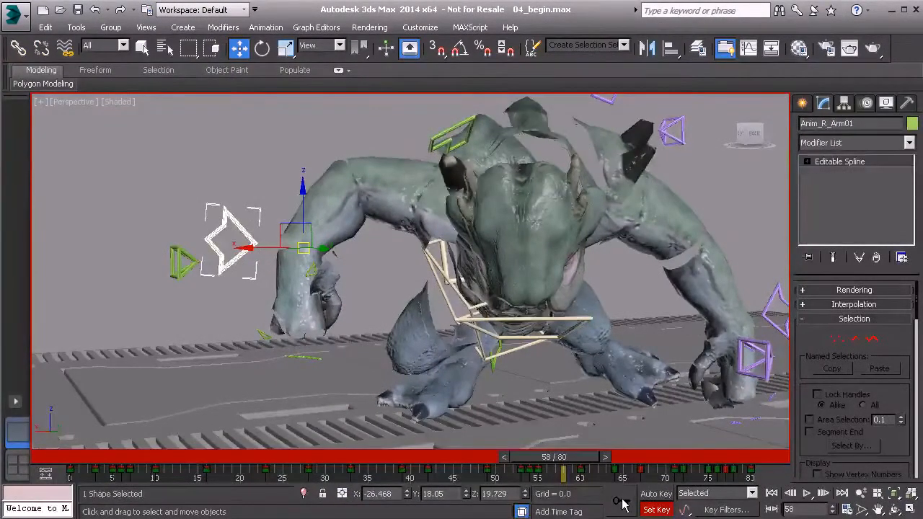
pyautogui.click(625, 509)
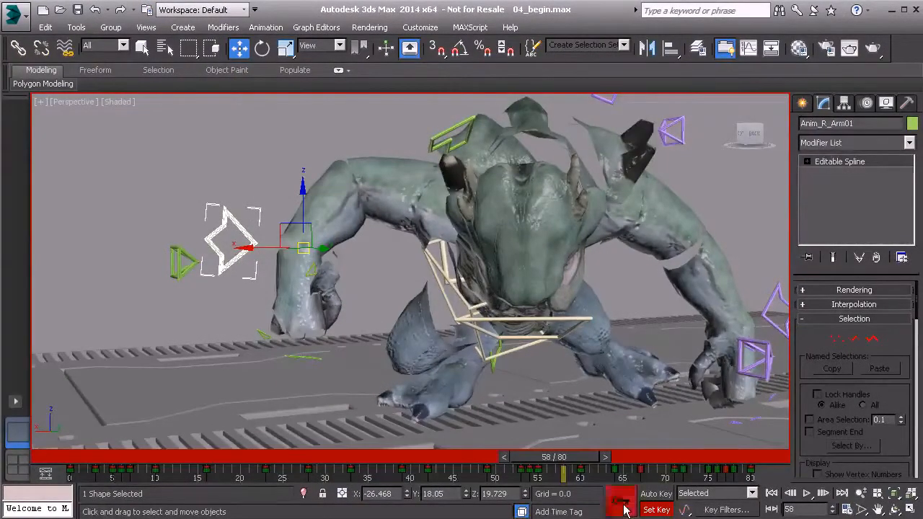
pyautogui.hotkey('ctrl', 'z')
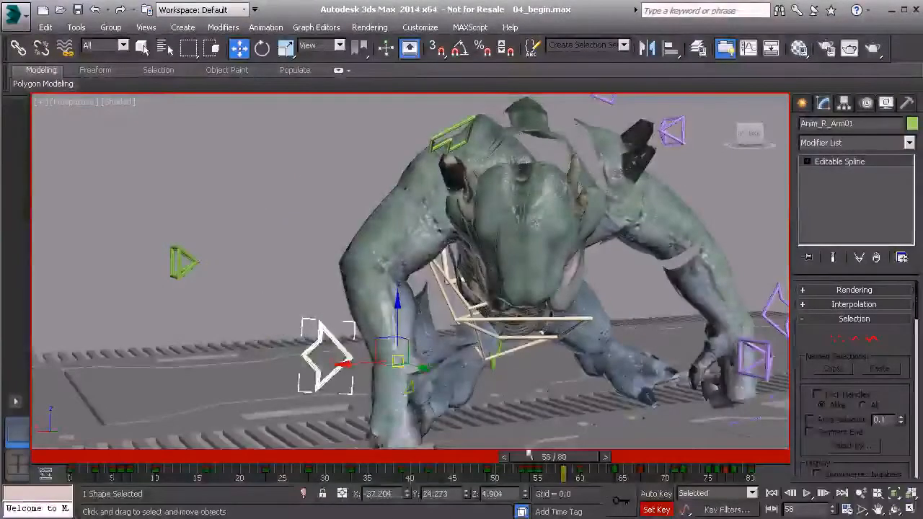
# Step: Move the right arm control at frame 58 to about X -28.4, Y 19.1, Z 18 without keying, and discard the pose by scrubbing
pyautogui.moveTo(412, 365); pyautogui.dragTo(320, 261)
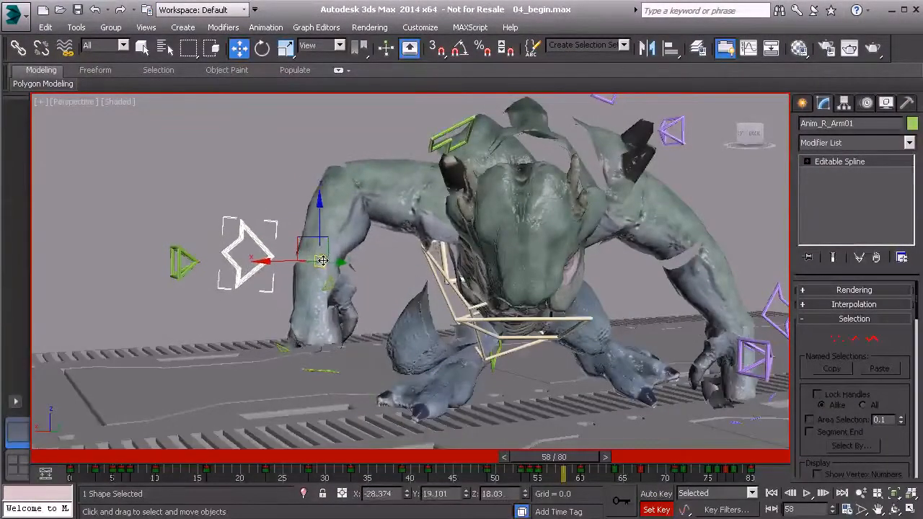
pyautogui.moveTo(577, 458)
pyautogui.mouseDown()
pyautogui.moveTo(519, 457)
pyautogui.moveTo(567, 458)
pyautogui.mouseUp()
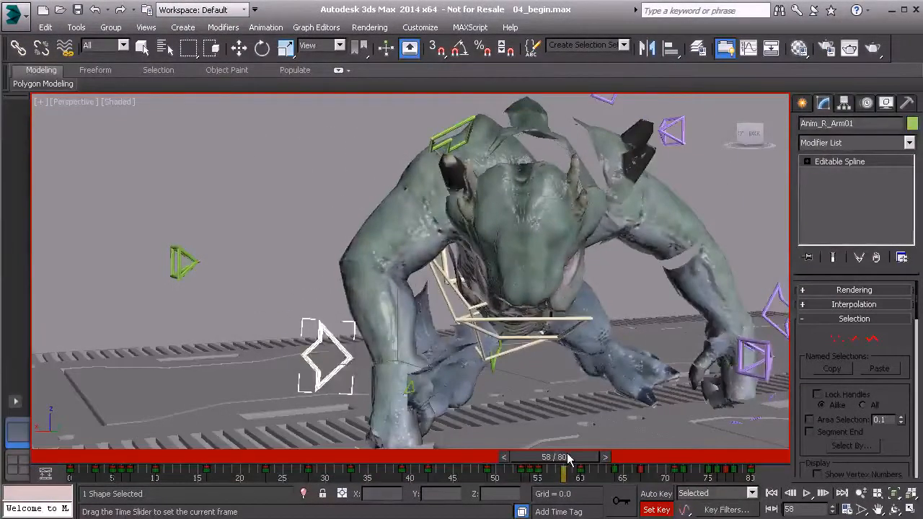
pyautogui.press('w')
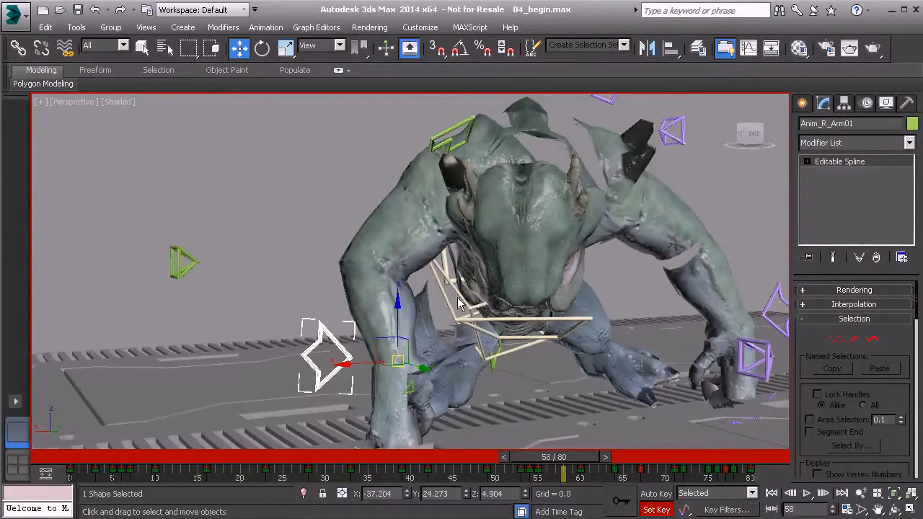
# Step: Scrub between frames 54 and 58 to examine the right hand's motion into the planted pose
pyautogui.moveTo(581, 467); pyautogui.dragTo(552, 492)
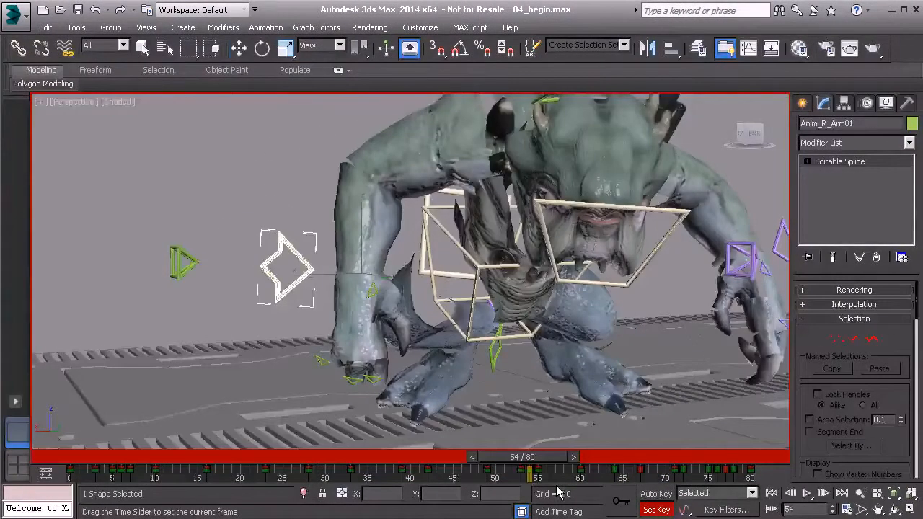
pyautogui.press('w')
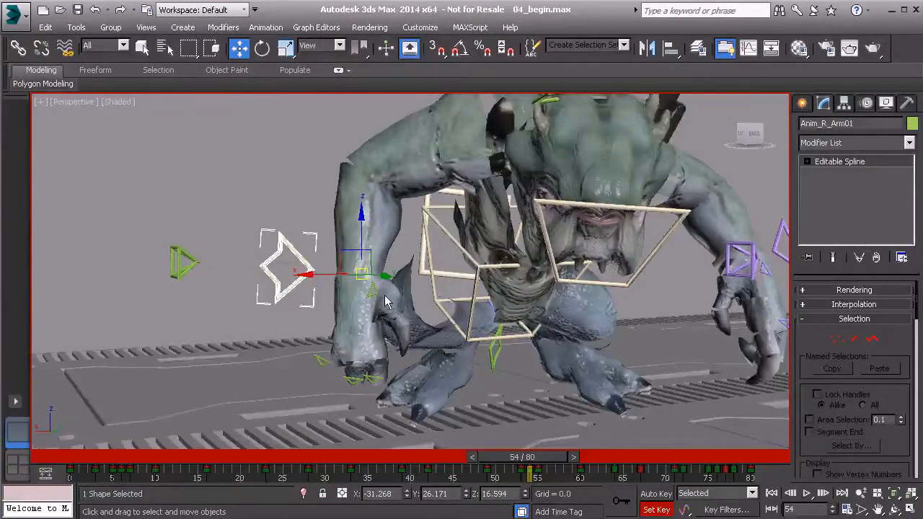
pyautogui.moveTo(544, 465); pyautogui.dragTo(564, 458)
pyautogui.moveTo(570, 459)
pyautogui.mouseDown()
pyautogui.moveTo(538, 468)
pyautogui.moveTo(607, 475)
pyautogui.moveTo(498, 455)
pyautogui.moveTo(563, 456)
pyautogui.mouseUp()
pyautogui.press('w')
# Step: Select the right pinky control at frame 58 and try adjusting its End custom attribute while viewing the hand up close
pyautogui.moveTo(433, 324)
pyautogui.keyDown('alt'); pyautogui.mouseDown(button='middle')
pyautogui.moveTo(433, 288)
pyautogui.moveTo(383, 302)
pyautogui.moveTo(397, 335)
pyautogui.moveTo(432, 326)
pyautogui.mouseUp(button='middle'); pyautogui.keyUp('alt')
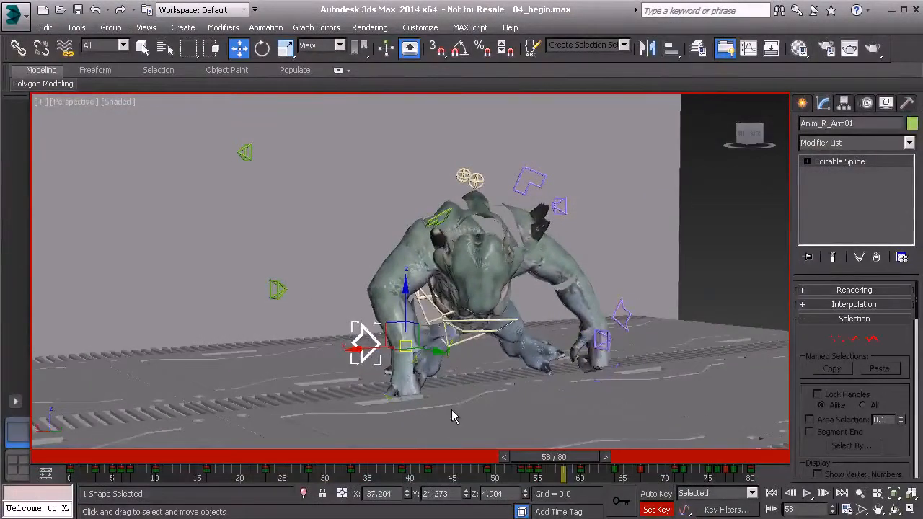
pyautogui.rightClick(301, 232)
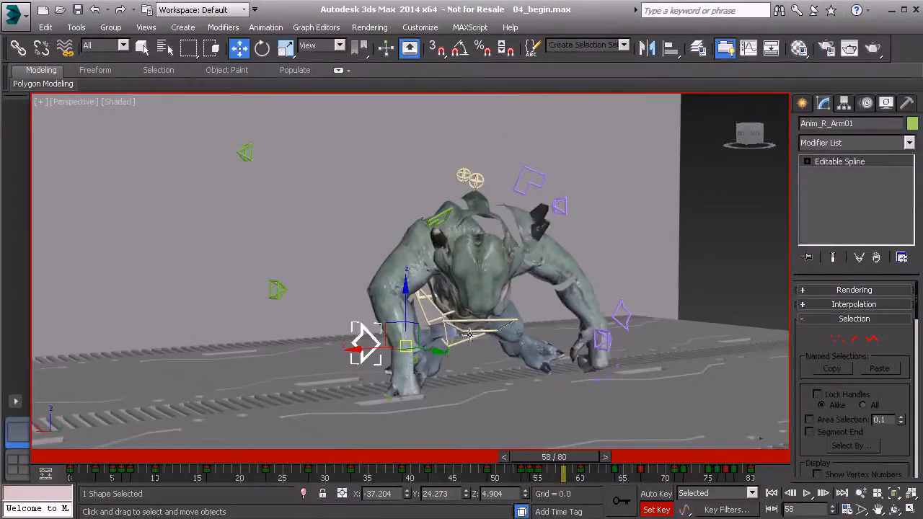
pyautogui.moveTo(469, 334); pyautogui.dragTo(483, 298, button='middle')
pyautogui.scroll(4, 469, 339)
pyautogui.moveTo(462, 375); pyautogui.dragTo(448, 311, button='middle')
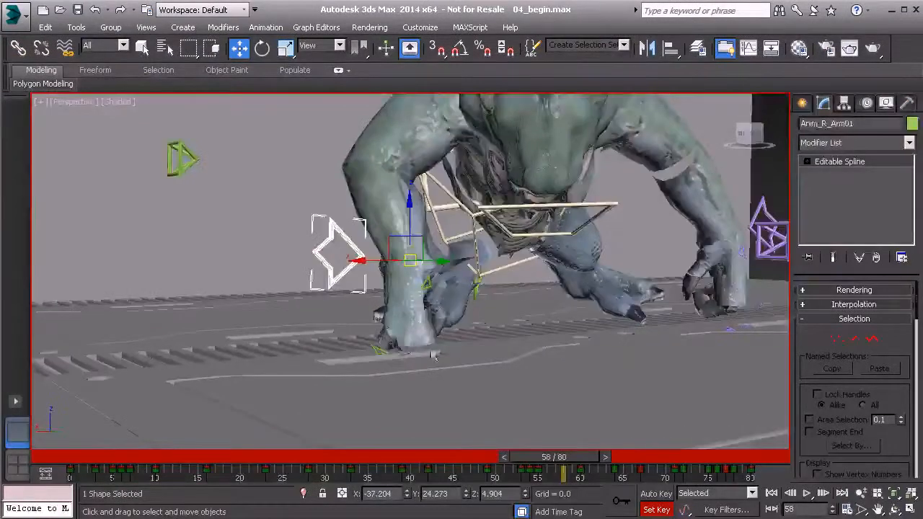
pyautogui.click(379, 349)
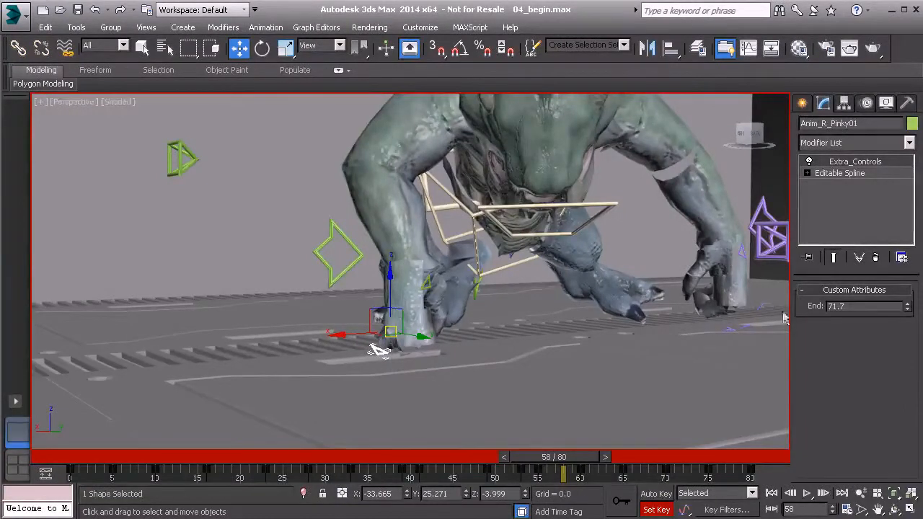
pyautogui.doubleClick(830, 306)
pyautogui.moveTo(907, 306); pyautogui.dragTo(911, 327)
pyautogui.keyDown('alt'); pyautogui.moveTo(364, 335); pyautogui.dragTo(410, 395, button='middle'); pyautogui.keyUp('alt')
pyautogui.scroll(4, 396, 360)
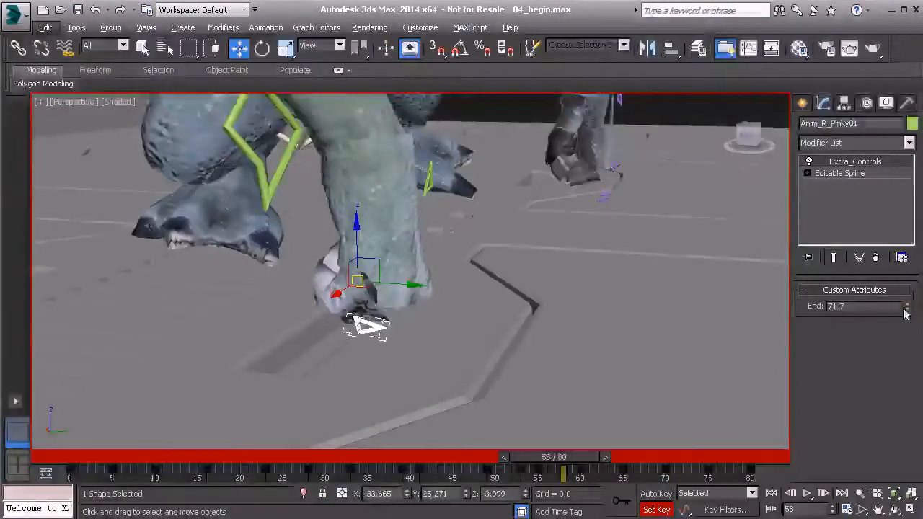
# Step: Go to frame 64 and bring the whole creature into view to examine its right hand
pyautogui.moveTo(583, 458); pyautogui.dragTo(628, 481)
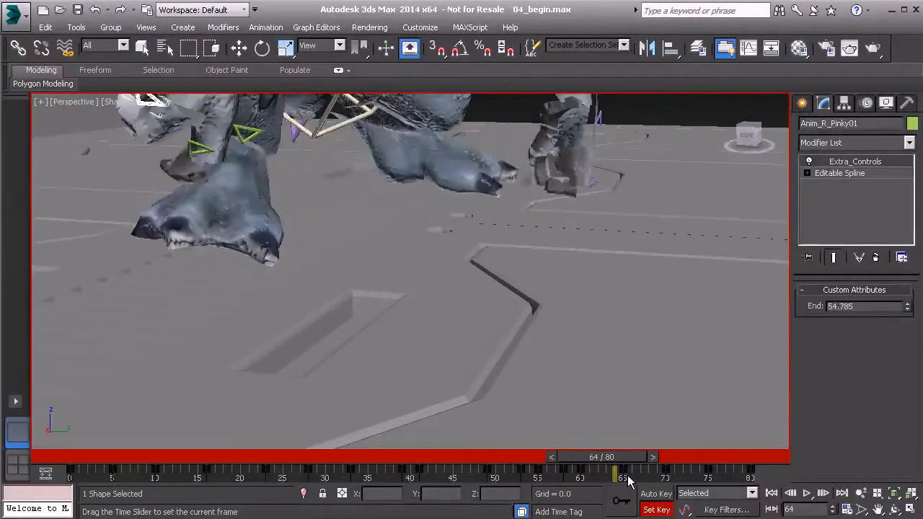
pyautogui.keyDown('alt'); pyautogui.moveTo(561, 297); pyautogui.dragTo(502, 417, button='middle'); pyautogui.keyUp('alt')
pyautogui.scroll(-4, 524, 300)
pyautogui.keyDown('alt'); pyautogui.moveTo(525, 361); pyautogui.dragTo(507, 358, button='middle'); pyautogui.keyUp('alt')
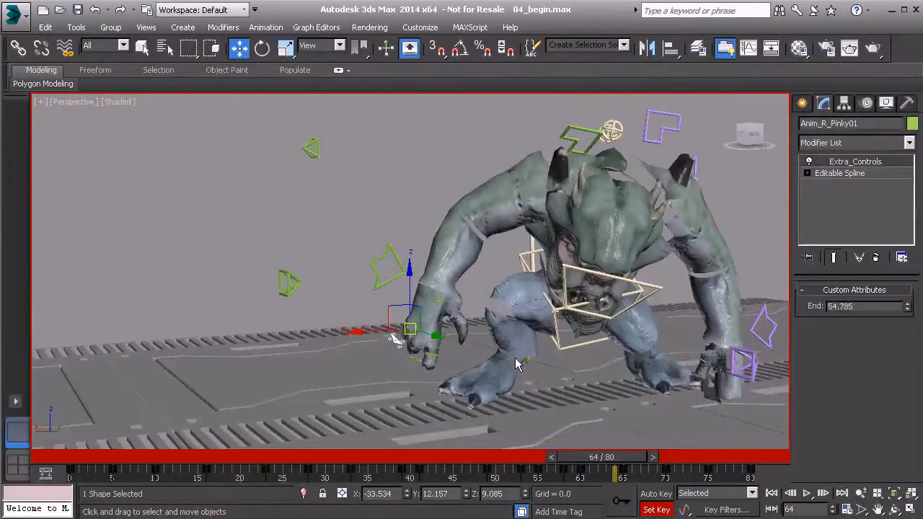